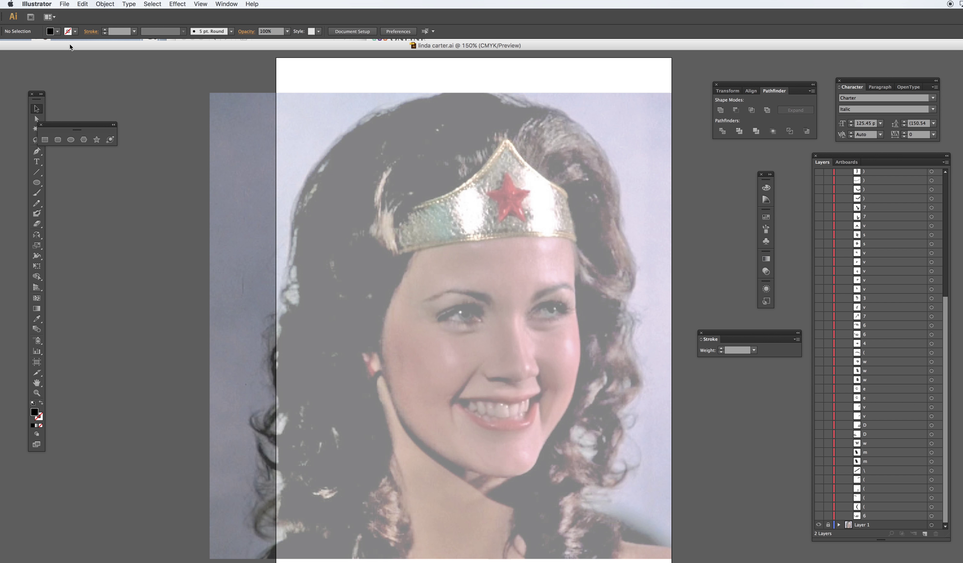
# - Glance through the File menu, then collapse Layer 2's list of letters in the Layers panel
pyautogui.click(64, 4)
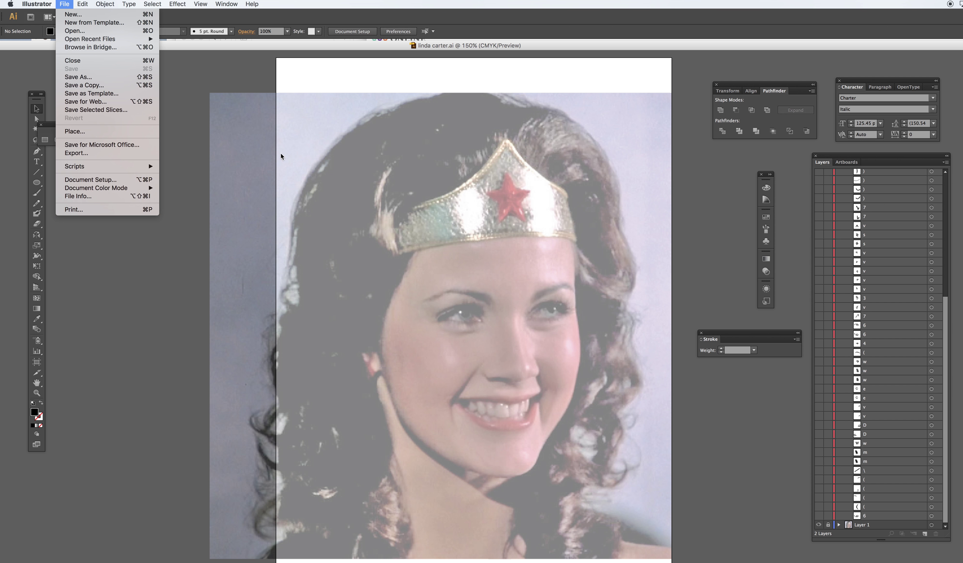
pyautogui.click(386, 168)
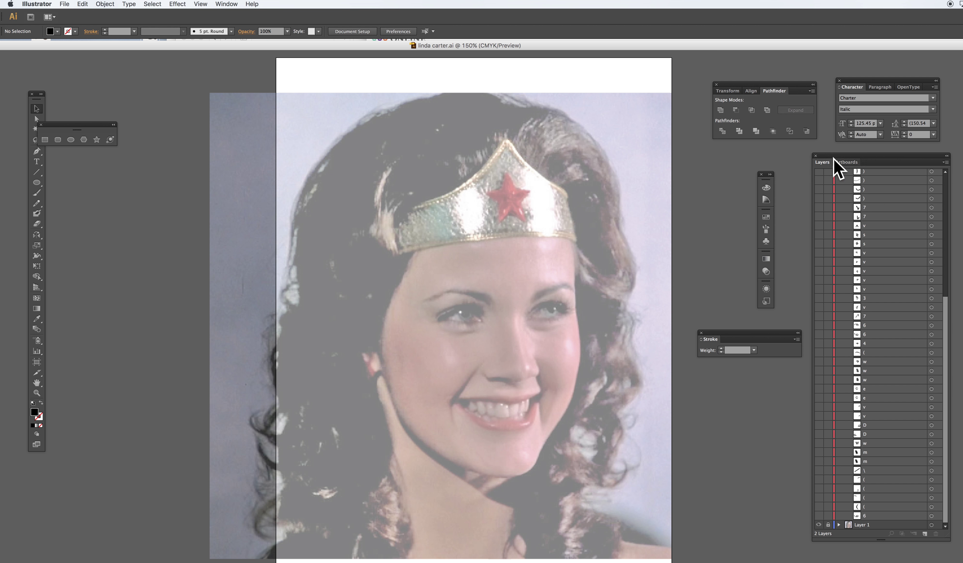
pyautogui.moveTo(945, 307); pyautogui.dragTo(946, 186)
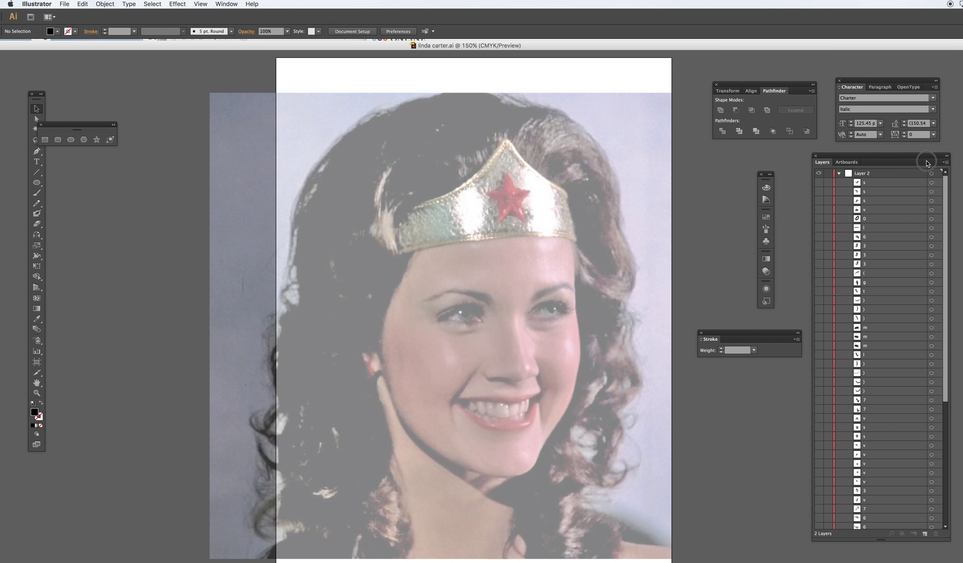
pyautogui.click(841, 174)
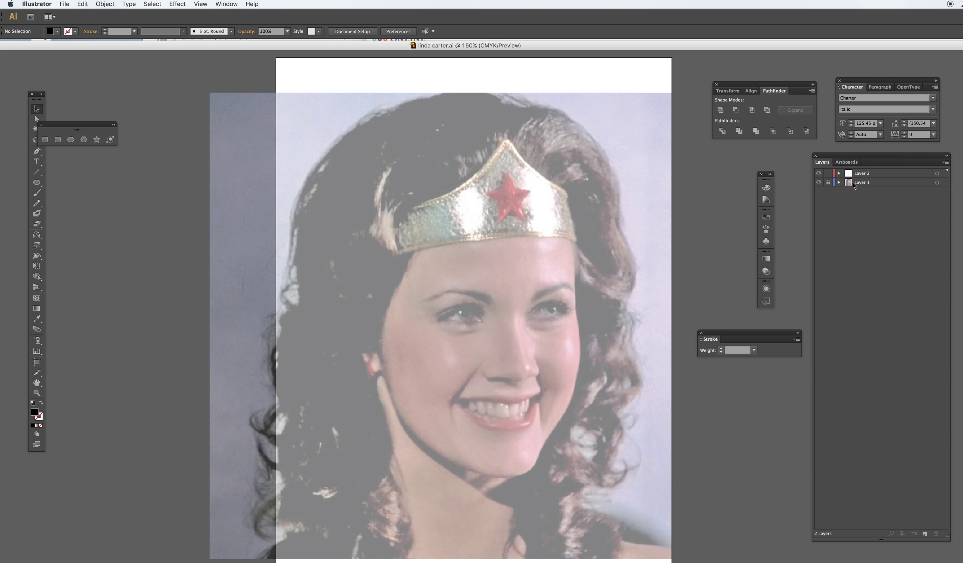
# - Toggle Layer 1's visibility off and on, unlock it, and select the portrait photo
pyautogui.click(819, 183)
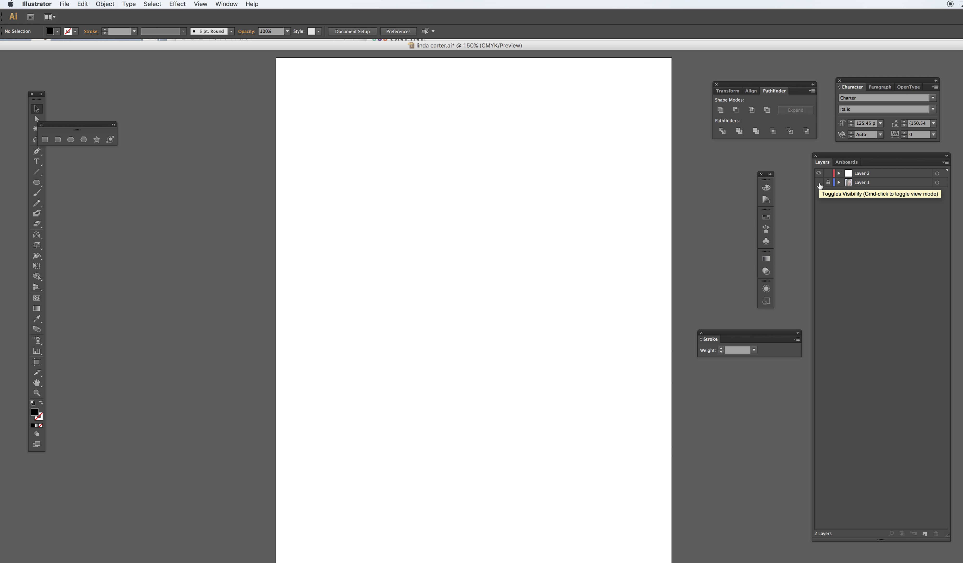
pyautogui.click(819, 183)
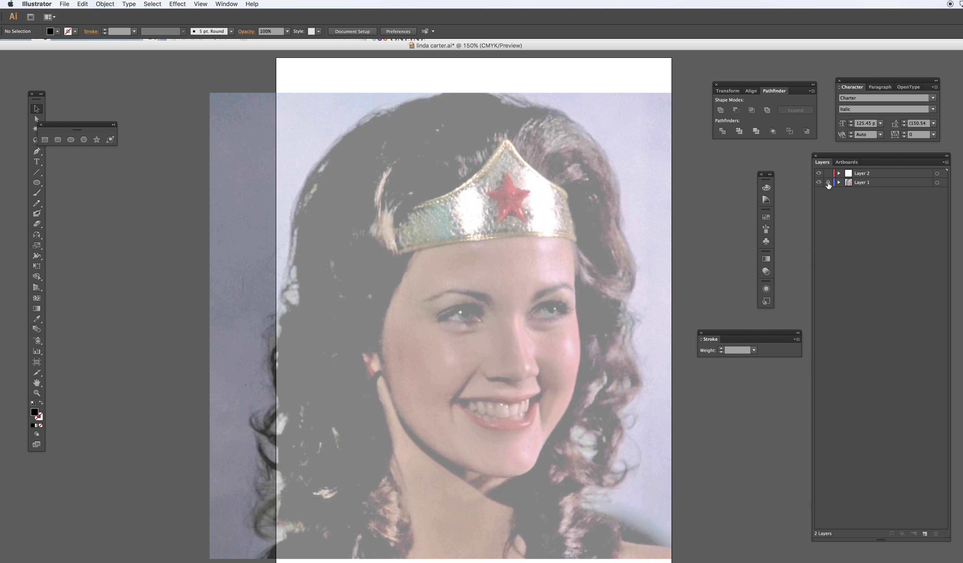
pyautogui.click(828, 183)
pyautogui.click(639, 205)
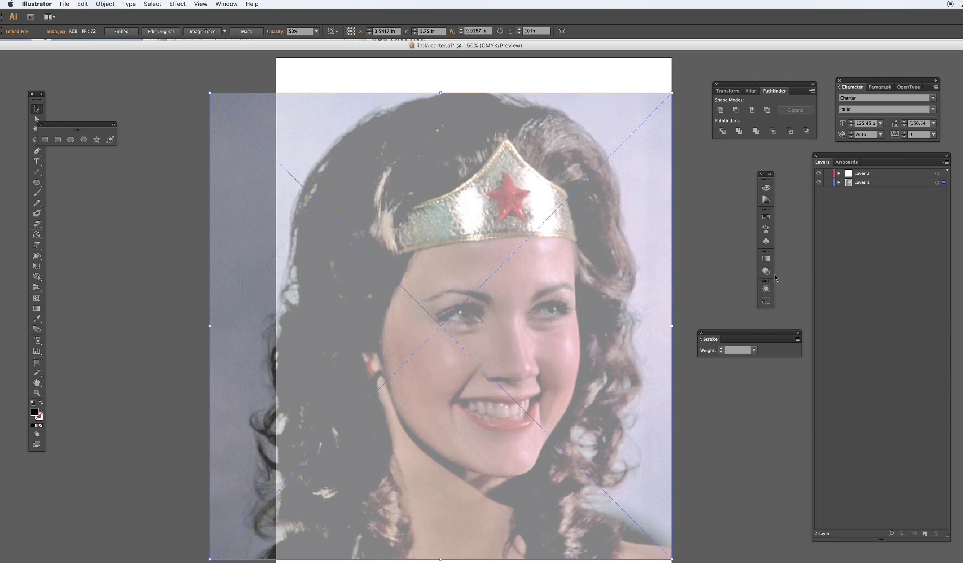
# - Compare the photo at 100% opacity, then return it to 50% opacity
pyautogui.click(766, 272)
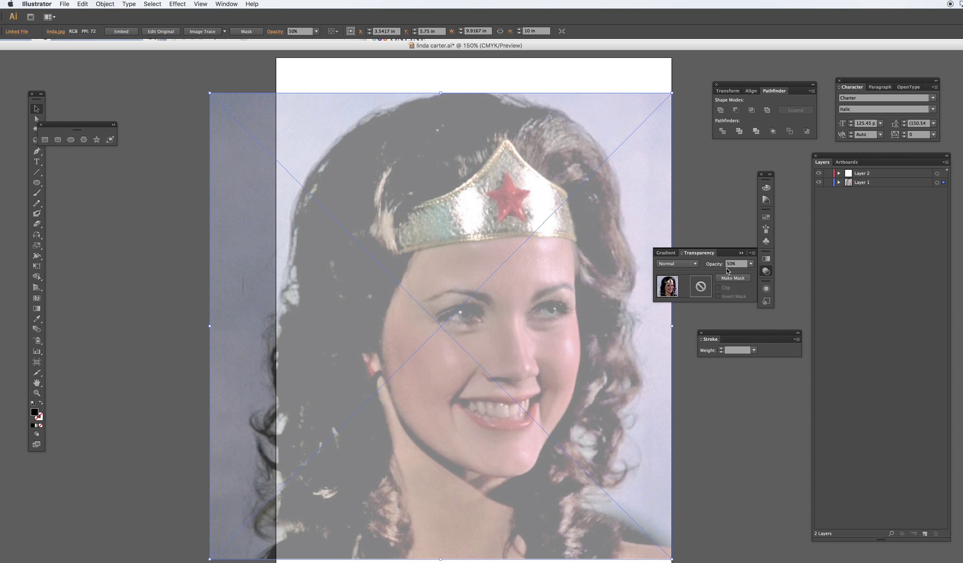
pyautogui.click(752, 264)
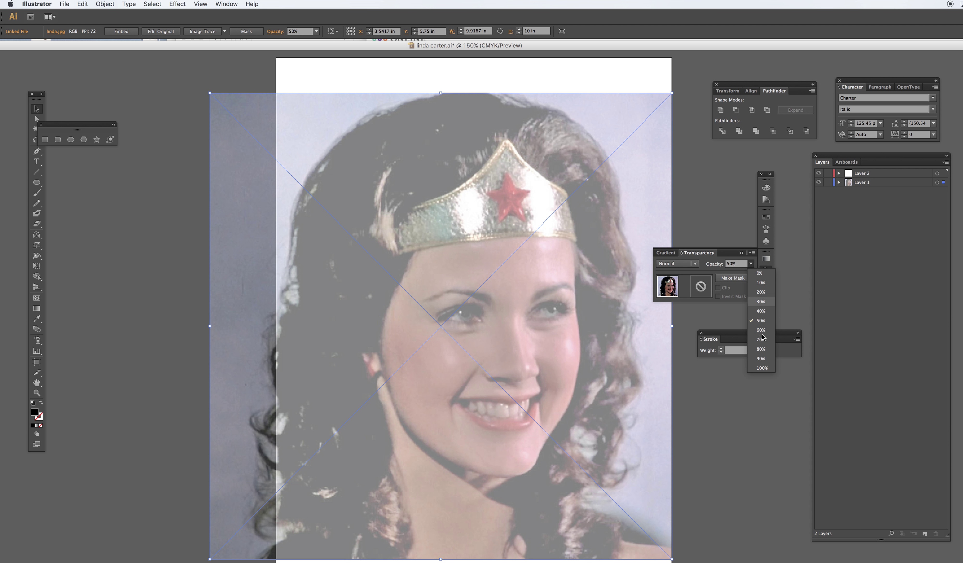
pyautogui.click(763, 370)
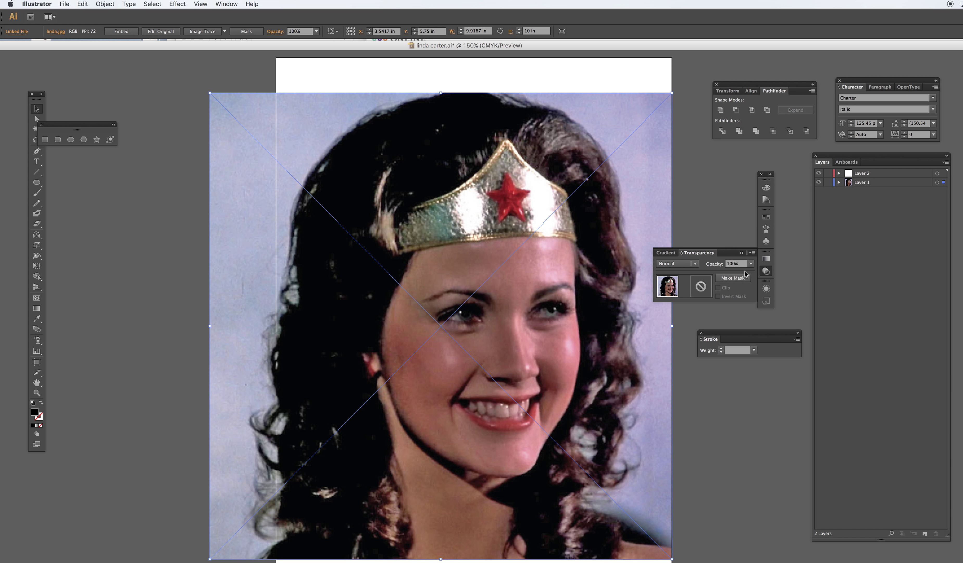
pyautogui.click(751, 264)
pyautogui.click(765, 321)
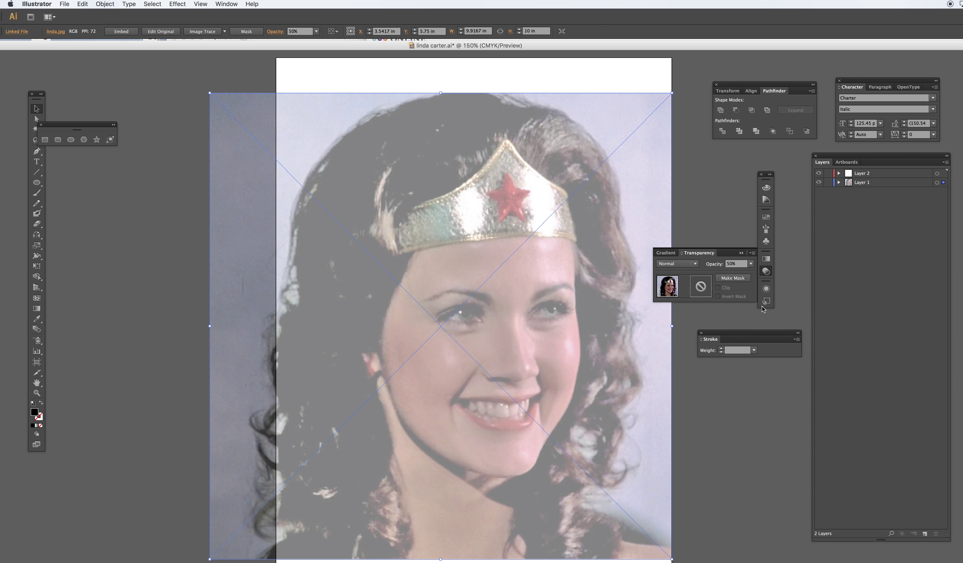
# - Collapse the Transparency panel, relock Layer 1 and reposition the Layers panel
pyautogui.click(739, 253)
pyautogui.click(829, 183)
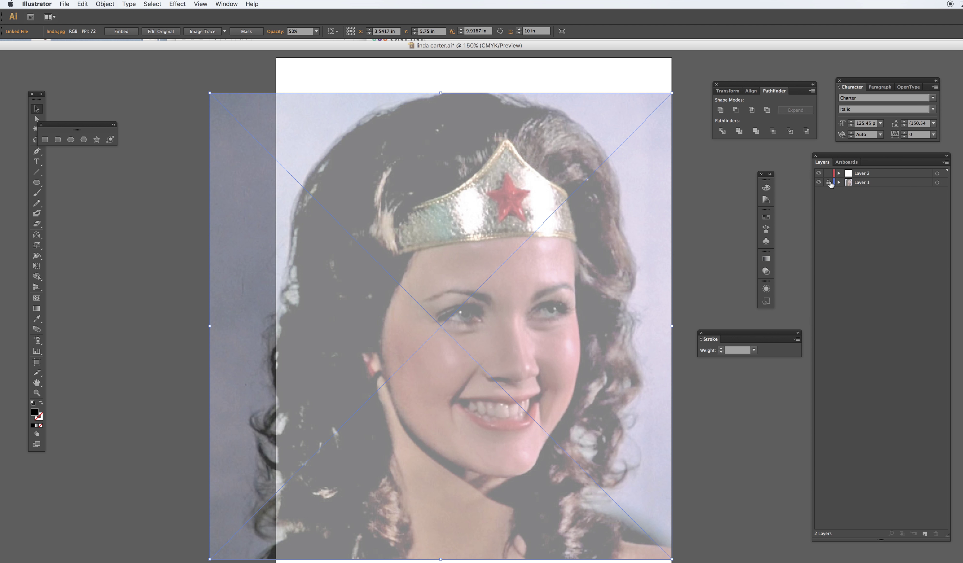
pyautogui.moveTo(857, 158); pyautogui.dragTo(831, 146)
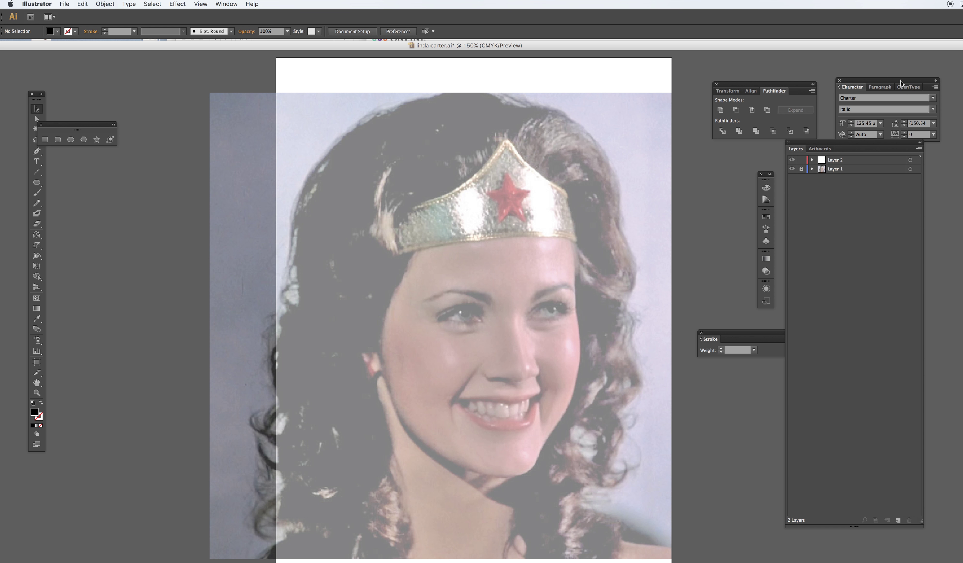
# - Move the Character panel beside the icon dock, browsing Window > Type without choosing anything
pyautogui.moveTo(901, 82); pyautogui.dragTo(723, 166)
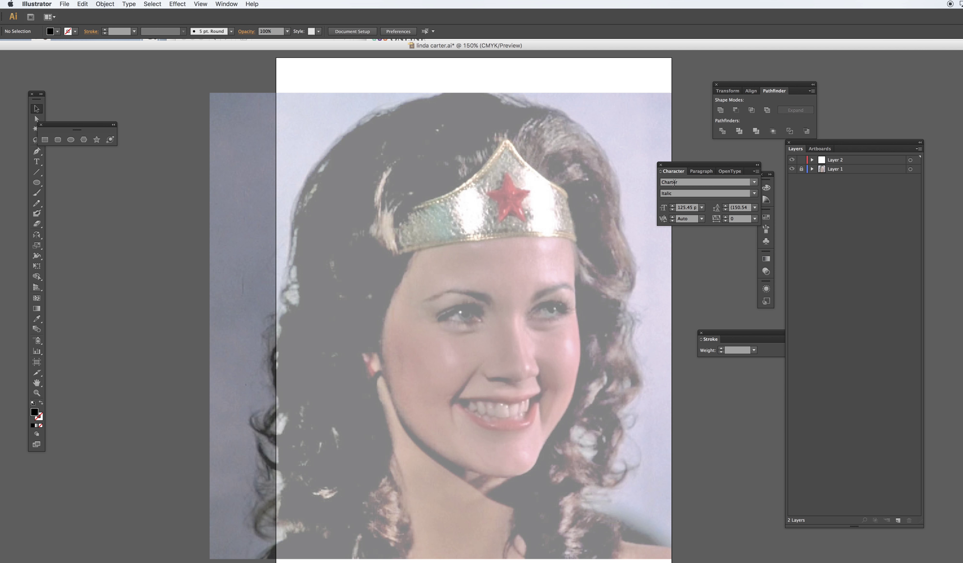
pyautogui.click(226, 4)
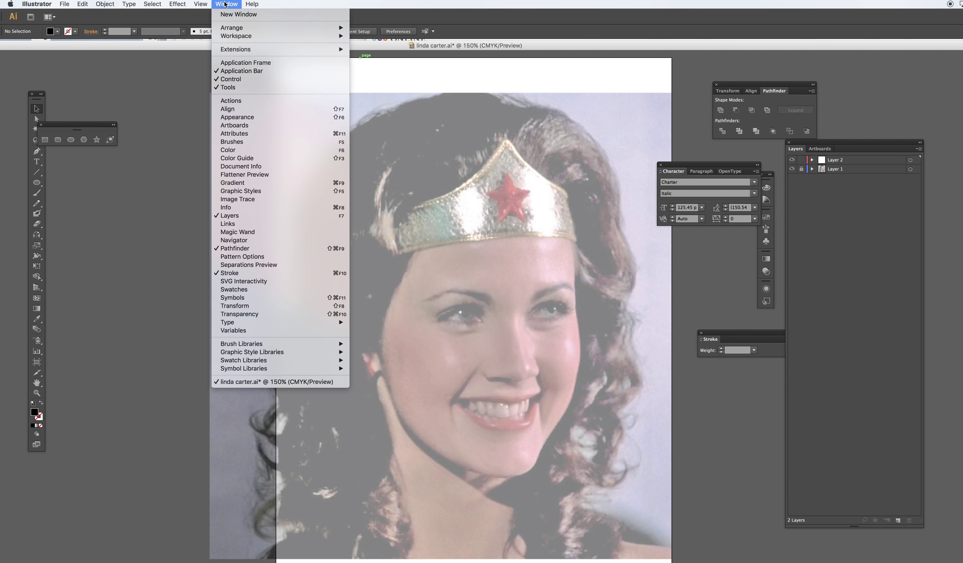
pyautogui.moveTo(263, 322)
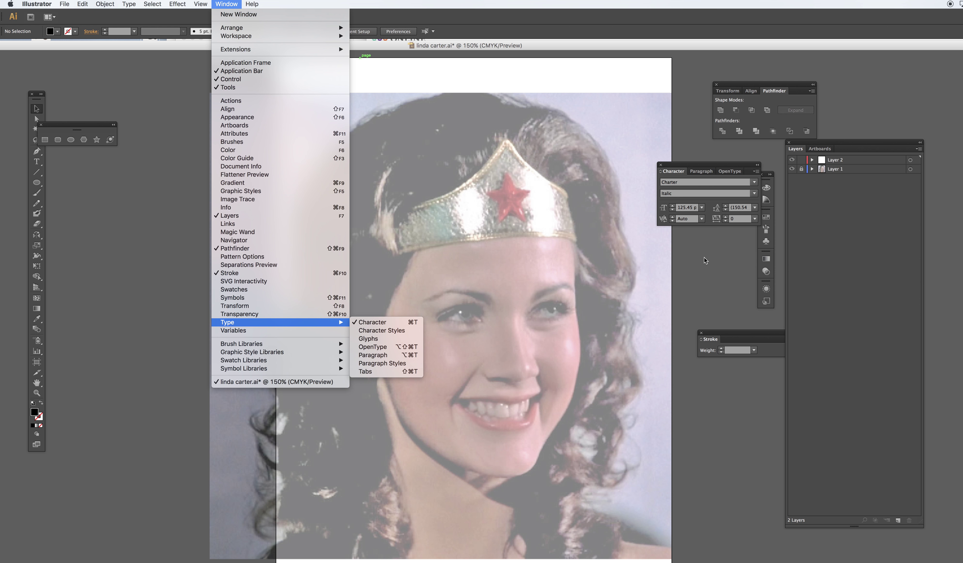
pyautogui.click(710, 253)
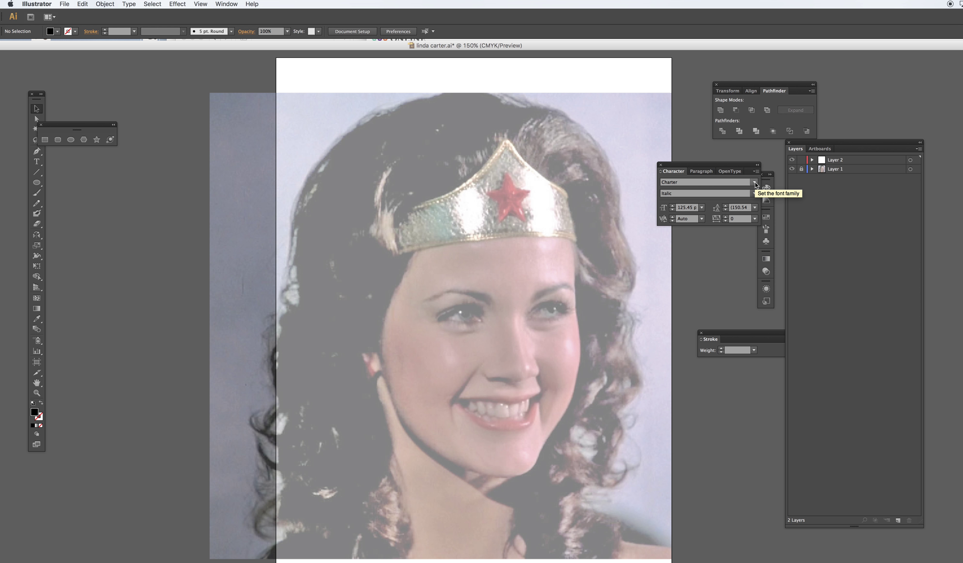
# - Open the Glyphs panel for Charter Italic and stretch it taller
pyautogui.click(129, 6)
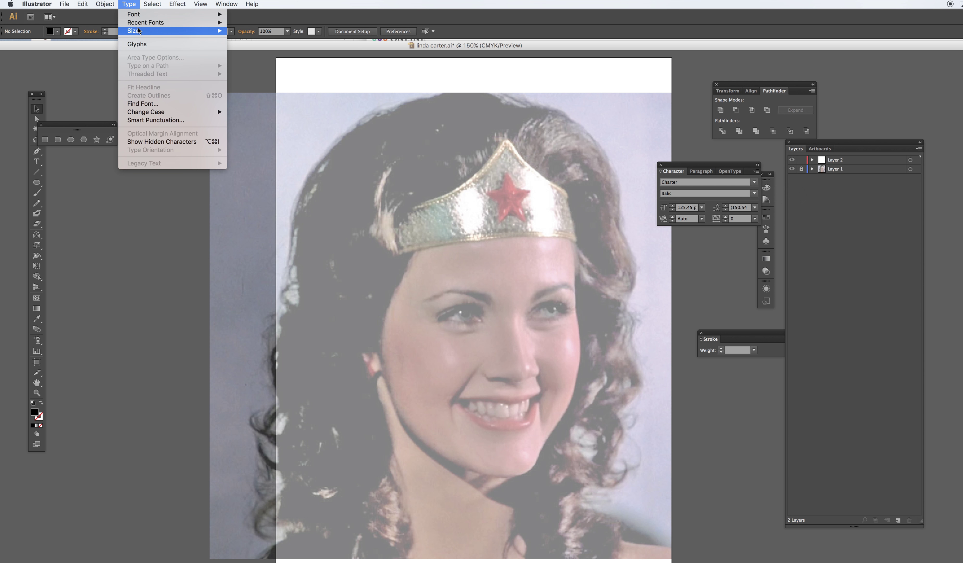
pyautogui.click(137, 45)
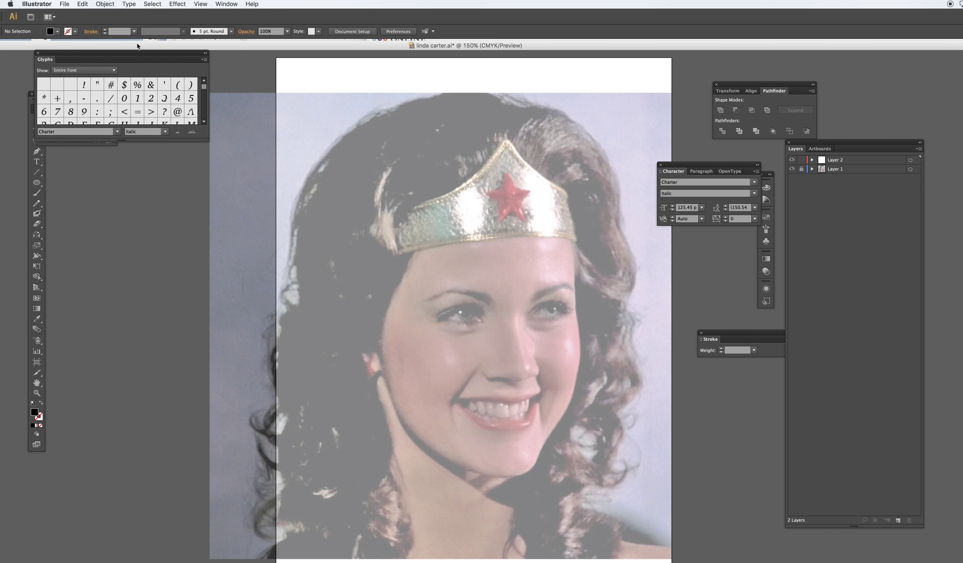
pyautogui.moveTo(207, 140); pyautogui.dragTo(201, 469)
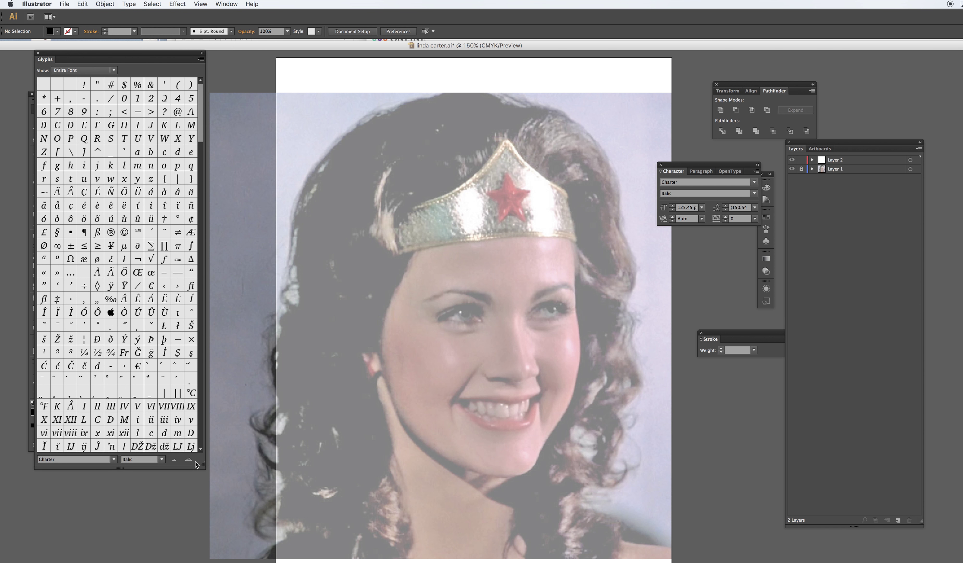
# - Scroll through the glyph grid, then add a new Layer 3 for the lettering
pyautogui.moveTo(201, 124); pyautogui.dragTo(202, 196)
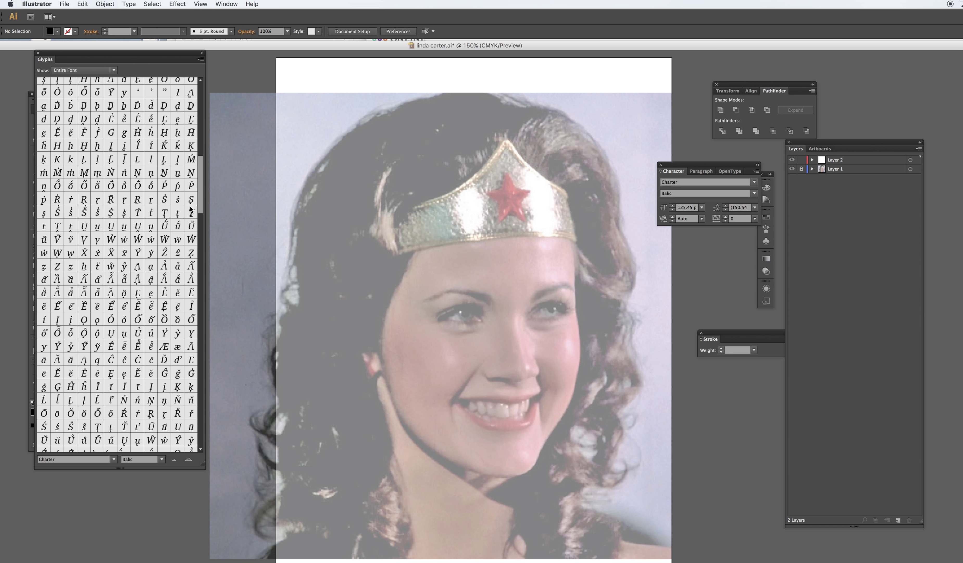
pyautogui.moveTo(200, 191); pyautogui.dragTo(201, 248)
pyautogui.scroll(-15, 105, 311)
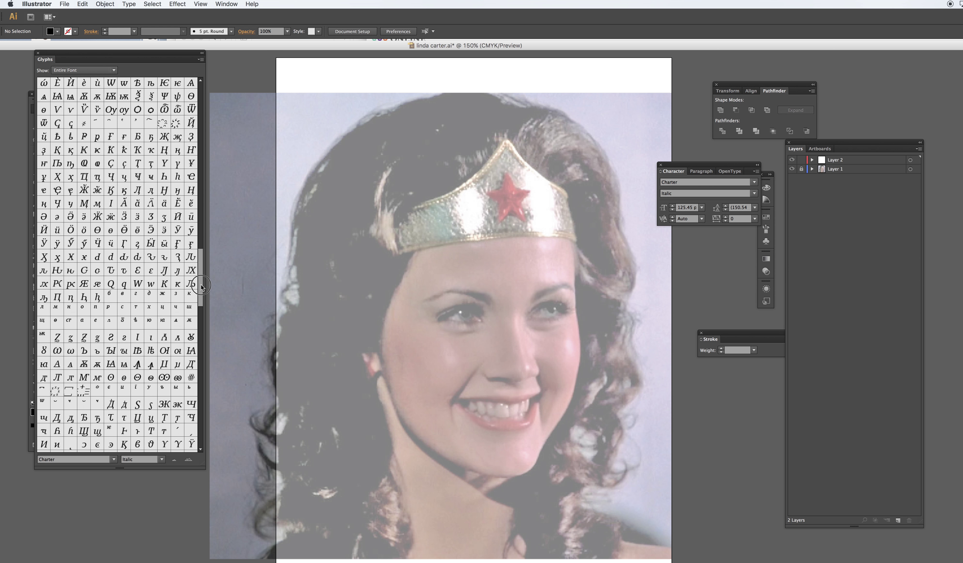
pyautogui.moveTo(204, 281); pyautogui.dragTo(239, 92)
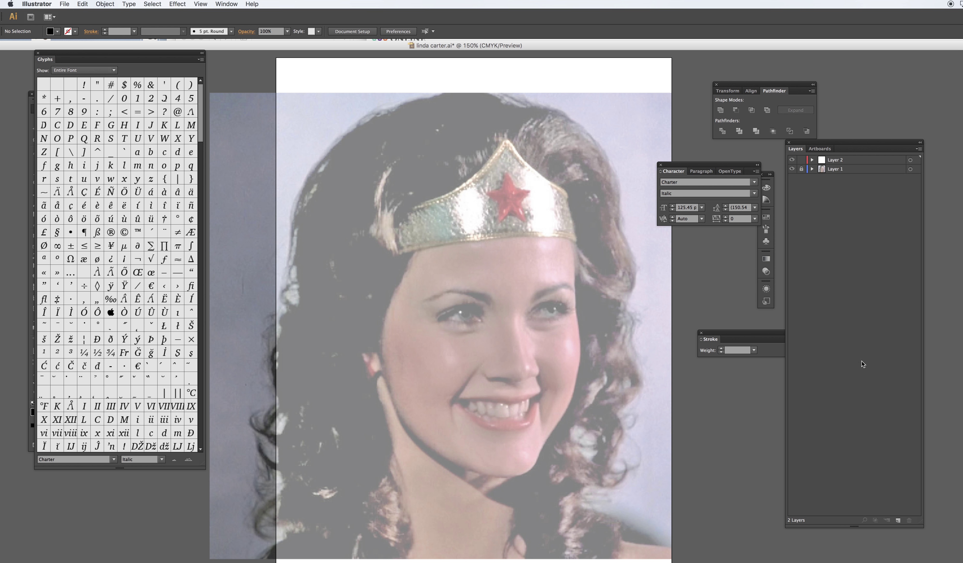
pyautogui.click(898, 520)
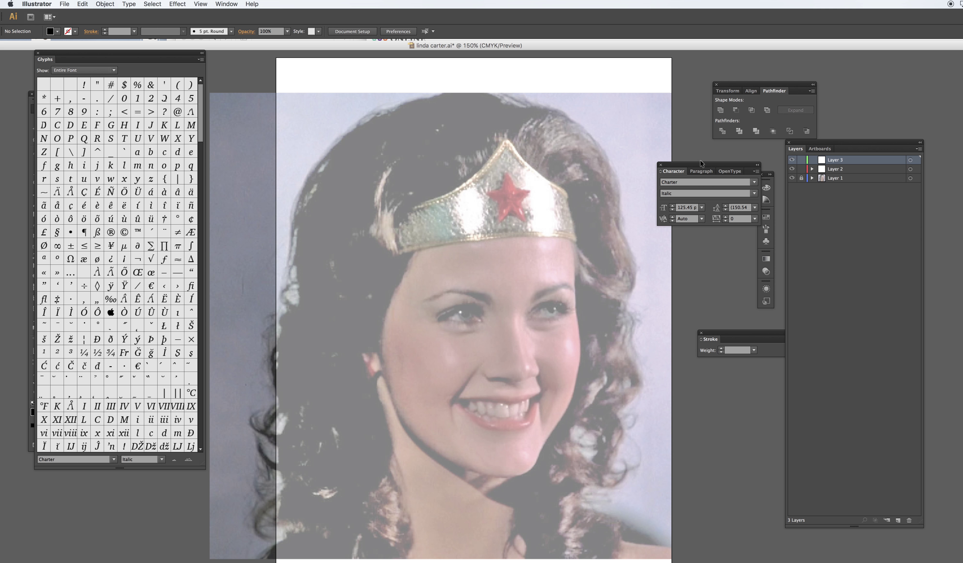
# - Move the Glyphs panel aside and type a trial italic 'D' on the forehead
pyautogui.moveTo(146, 55); pyautogui.dragTo(104, 275)
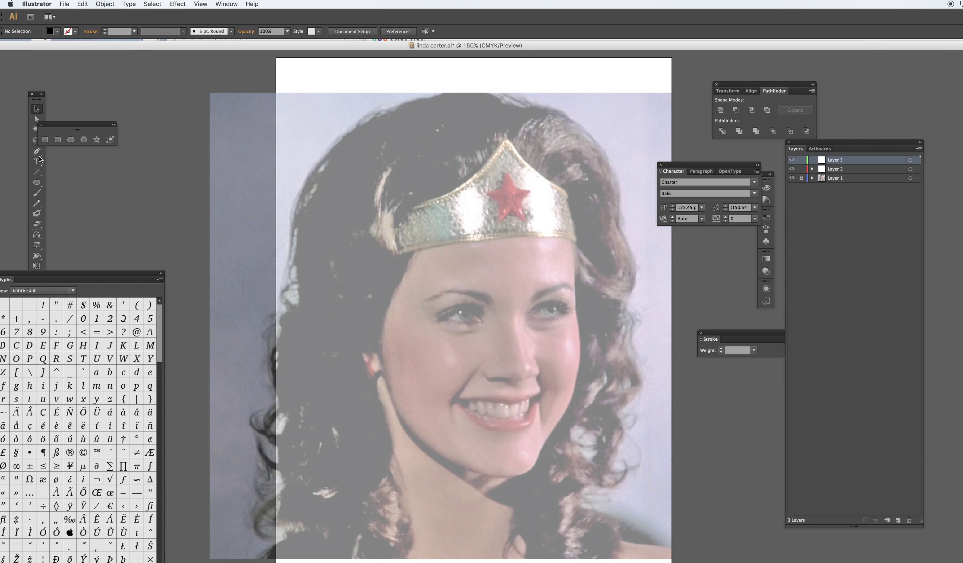
pyautogui.click(37, 162)
pyautogui.click(437, 288)
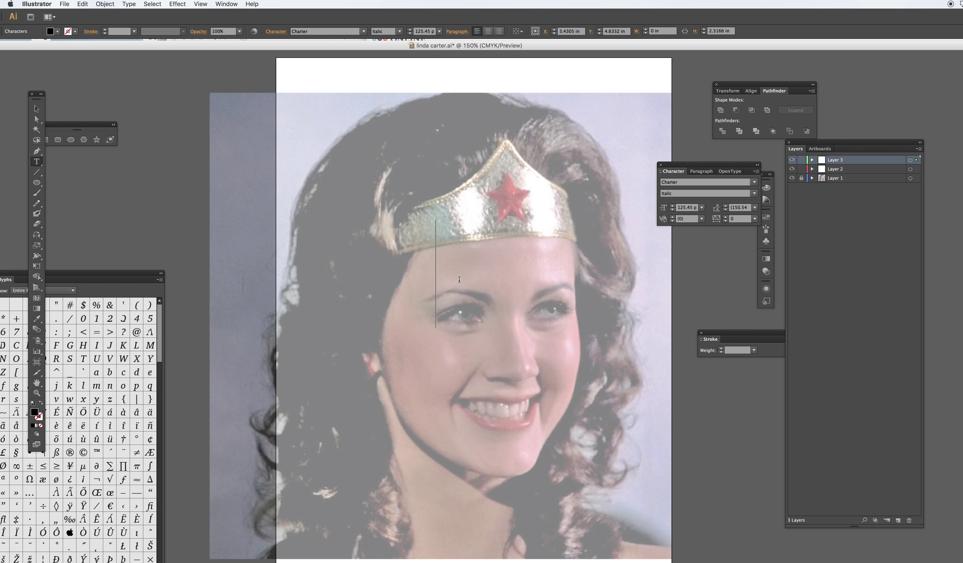
pyautogui.write('D')
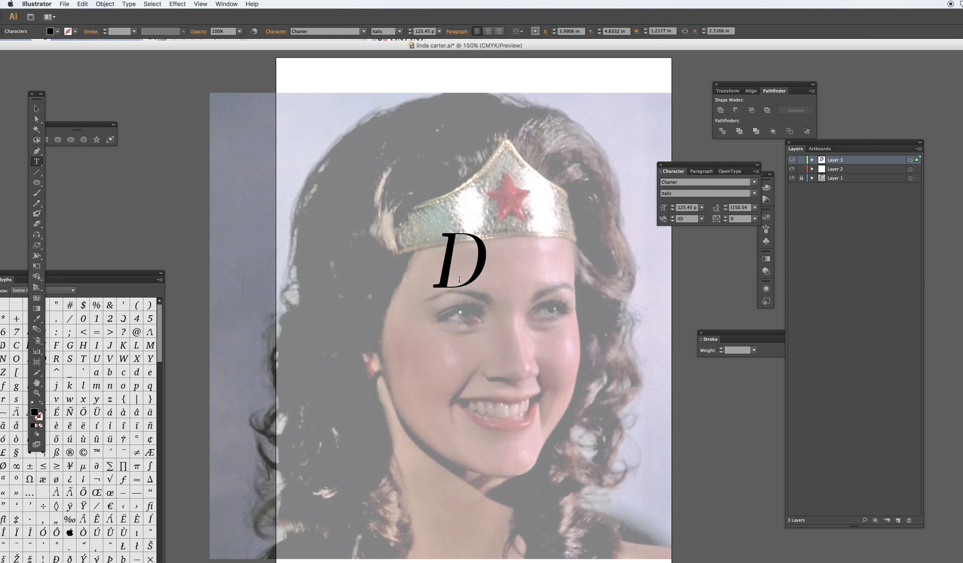
# - Rotate the D about 30° clockwise, squash it vertically, then delete it
pyautogui.click(37, 108)
pyautogui.click(477, 185)
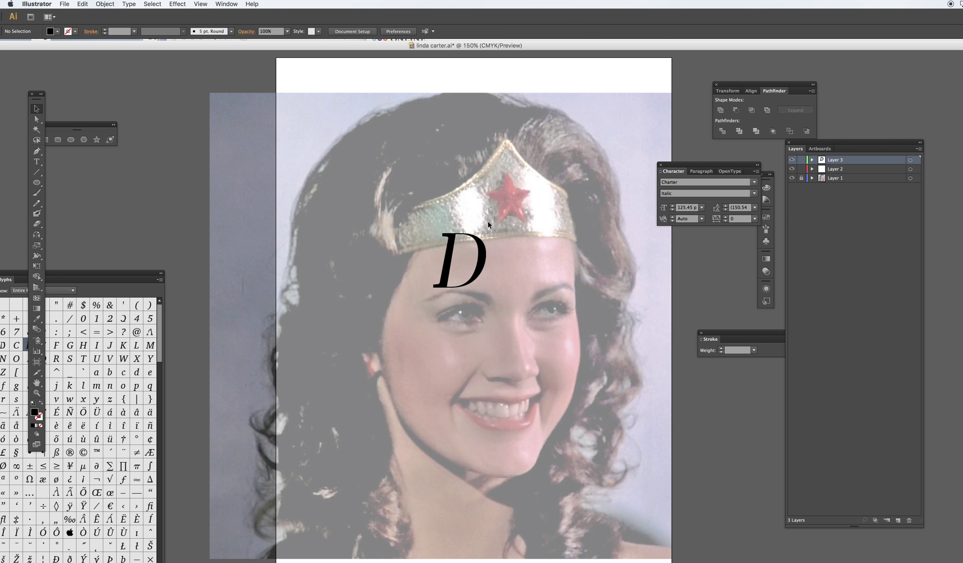
pyautogui.click(482, 252)
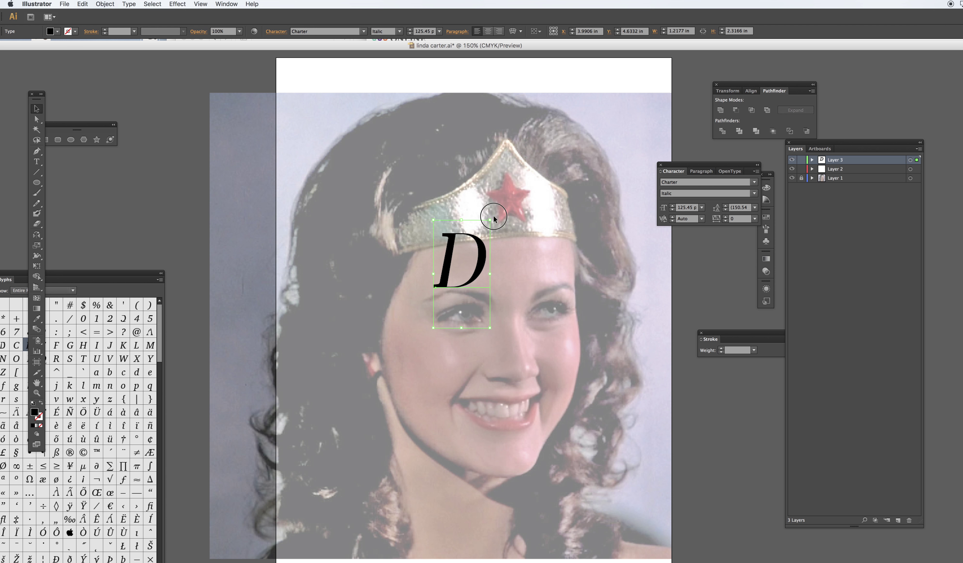
pyautogui.moveTo(493, 217); pyautogui.dragTo(520, 272)
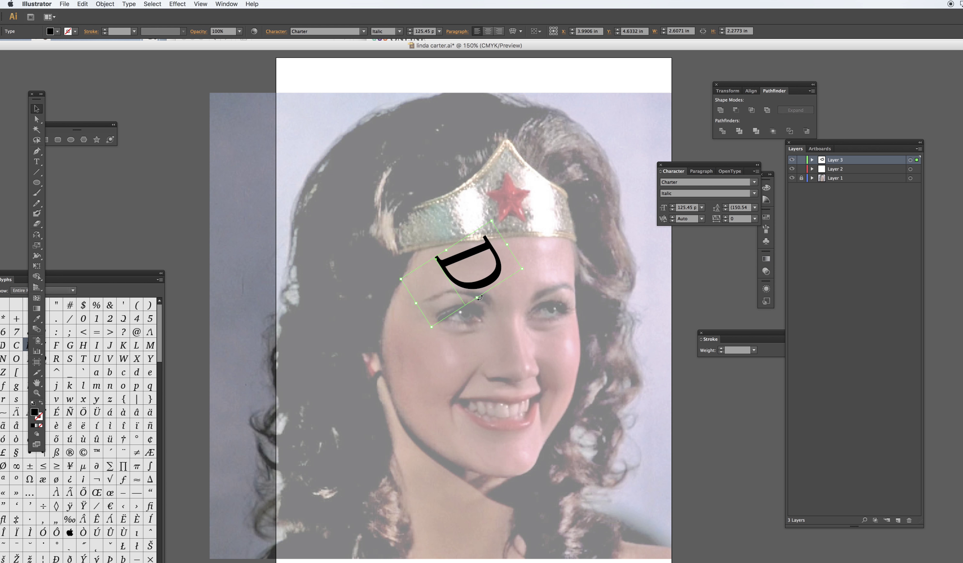
pyautogui.moveTo(479, 298); pyautogui.dragTo(491, 259)
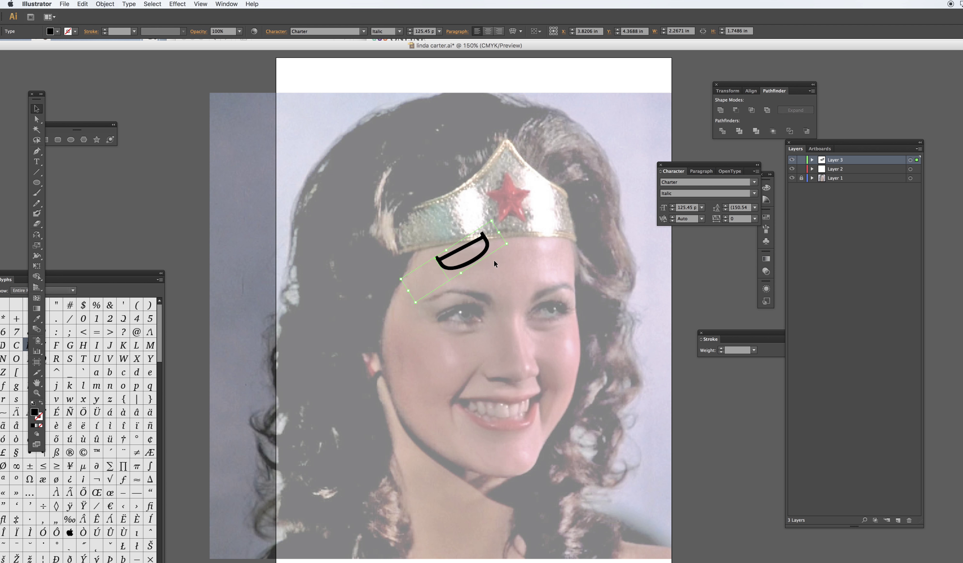
pyautogui.press('Delete')
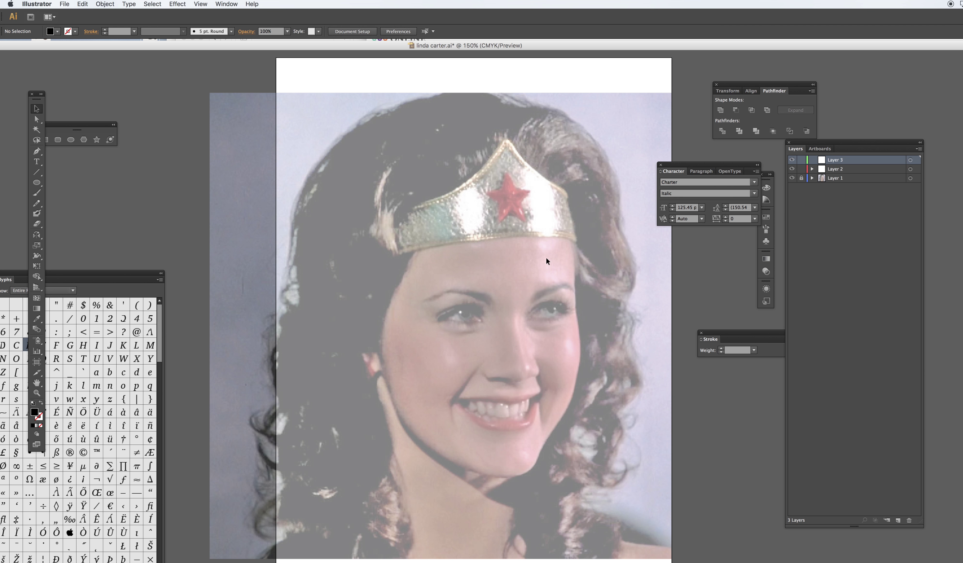
# - Expand Layer 2 and show the eye swirl, bracket and eyebrow glyphs, briefly hiding the photo
pyautogui.click(812, 169)
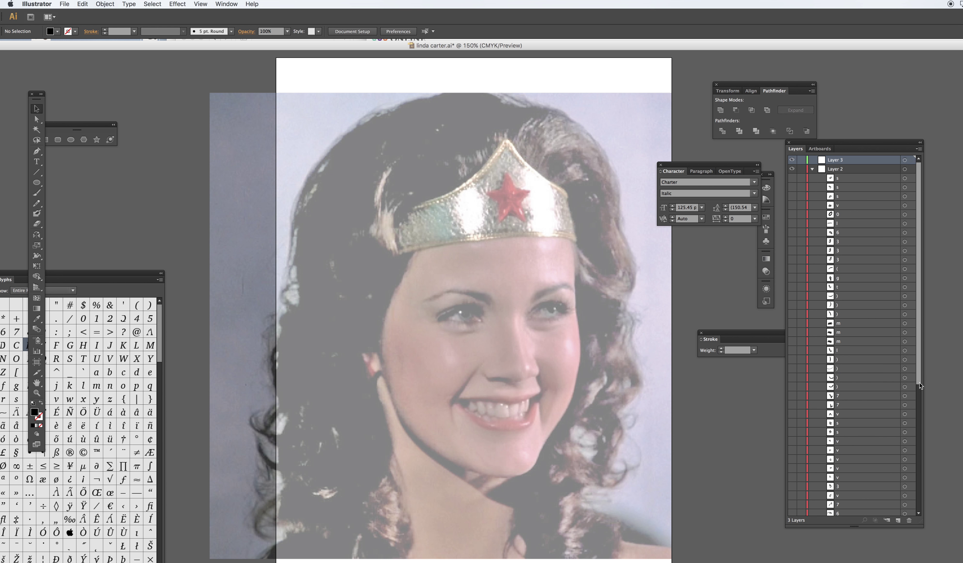
pyautogui.scroll(-10, 921, 386)
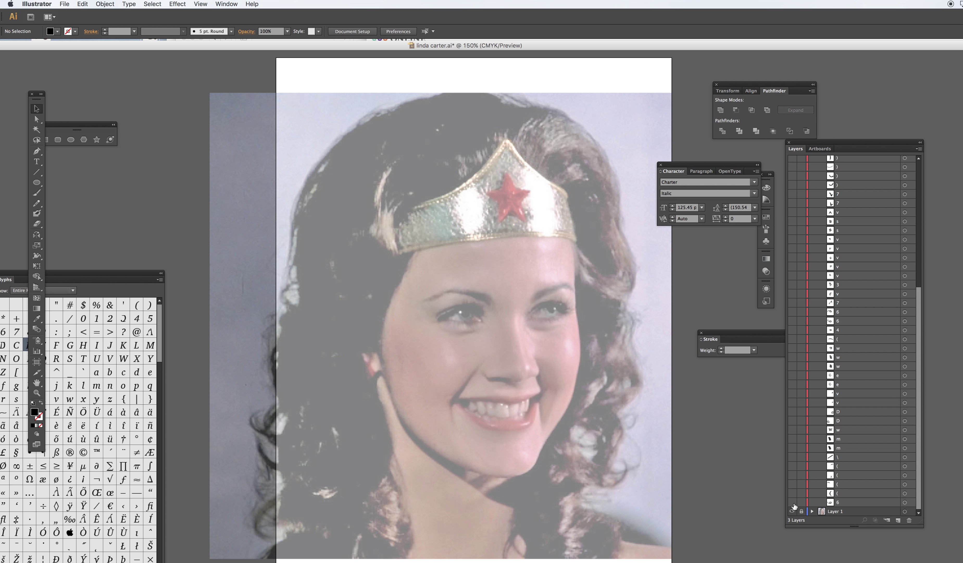
pyautogui.moveTo(794, 506); pyautogui.dragTo(794, 411)
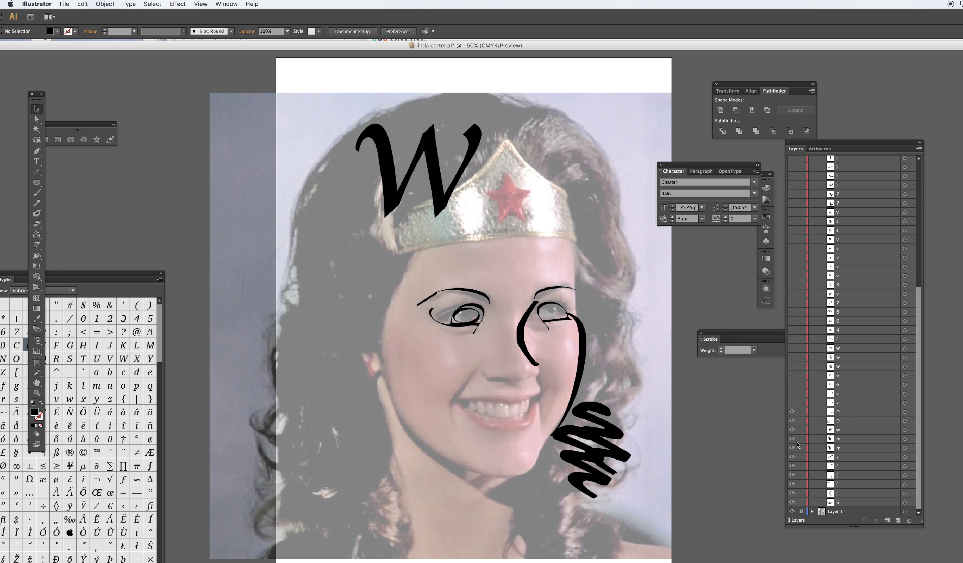
pyautogui.click(794, 512)
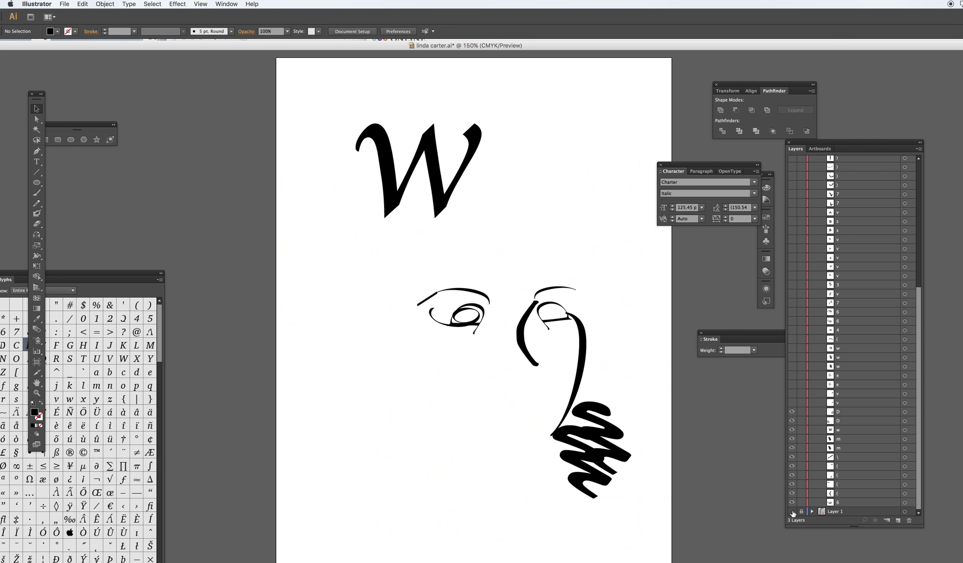
pyautogui.click(794, 512)
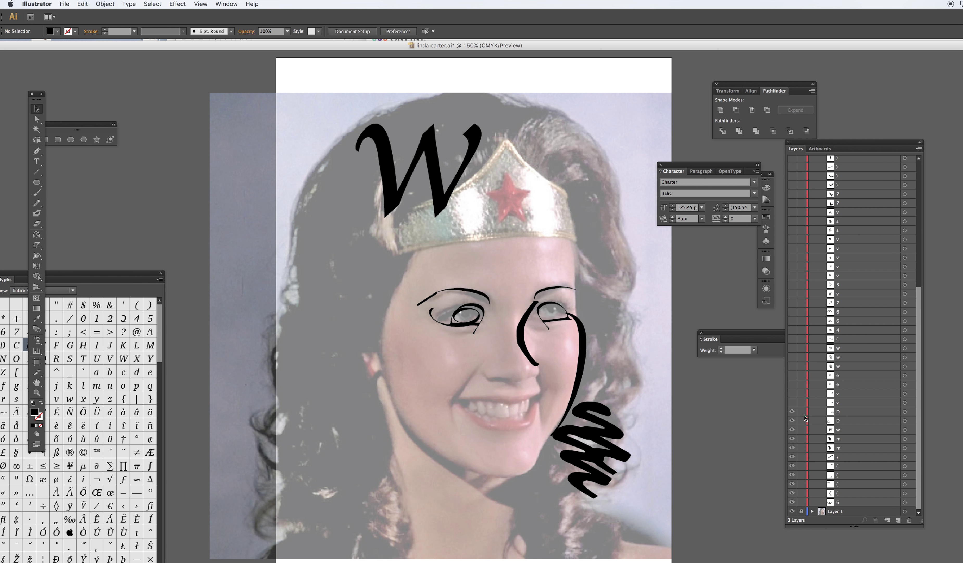
# - Make the extra eye-shape glyphs, three glyphs around the star and the ear swirl visible
pyautogui.moveTo(793, 402); pyautogui.dragTo(793, 278)
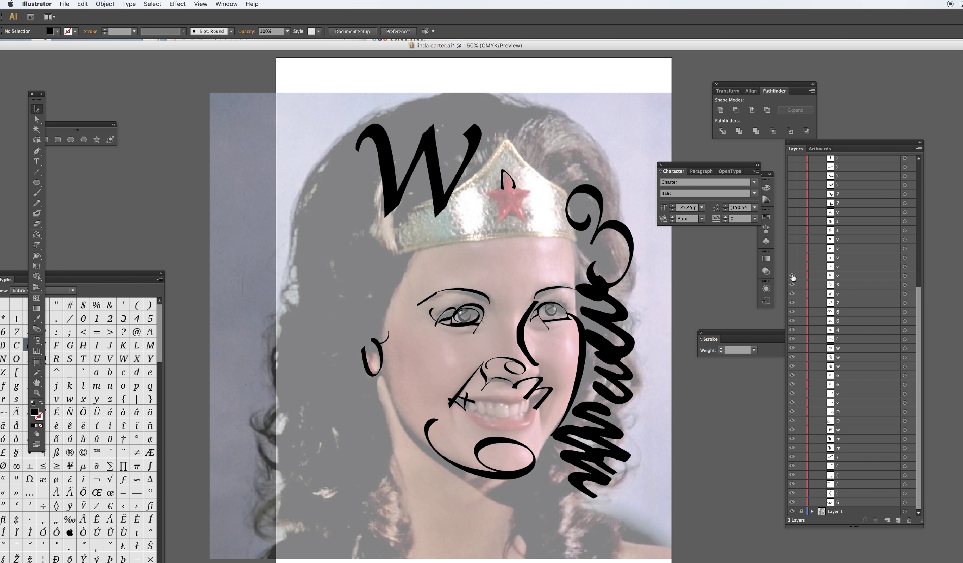
pyautogui.moveTo(795, 270); pyautogui.dragTo(794, 167)
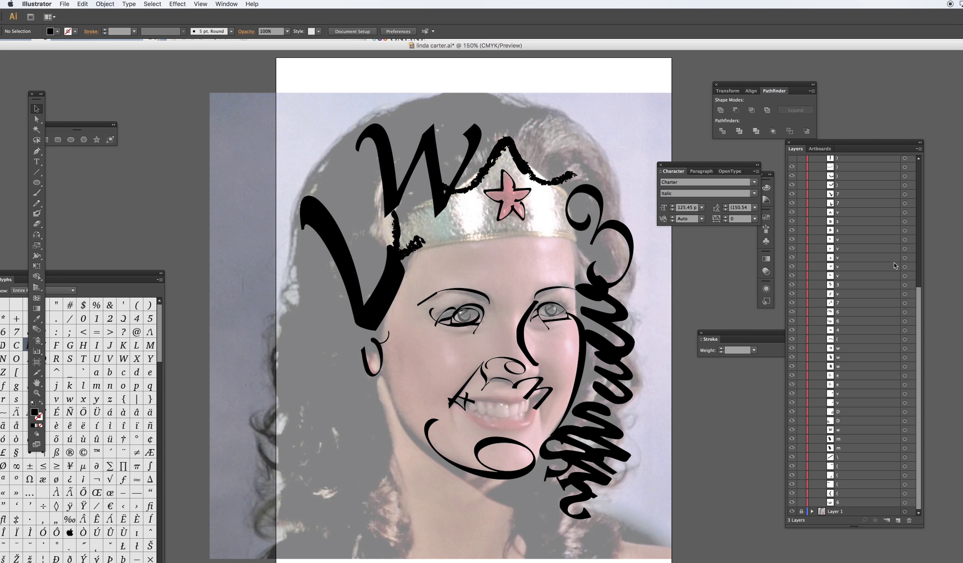
pyautogui.moveTo(921, 296); pyautogui.dragTo(920, 221)
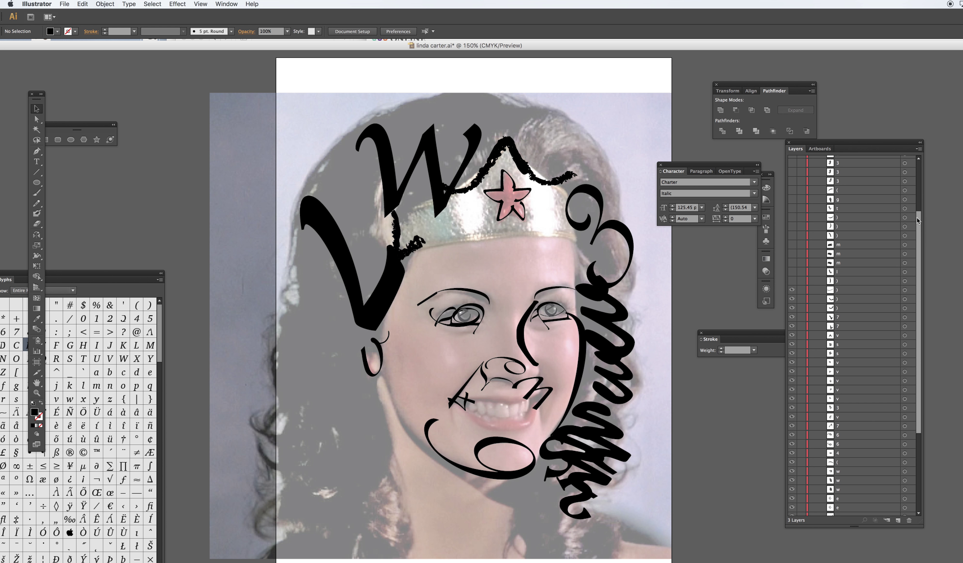
pyautogui.moveTo(793, 283); pyautogui.dragTo(792, 178)
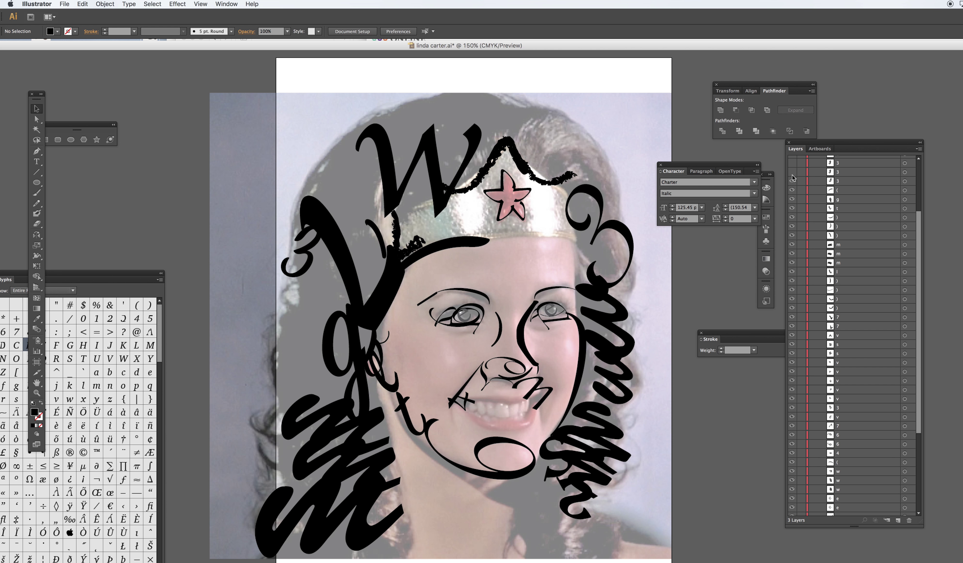
# - Reveal the 3, 6 and l glyphs and the three s glyphs
pyautogui.scroll(5, 917, 233)
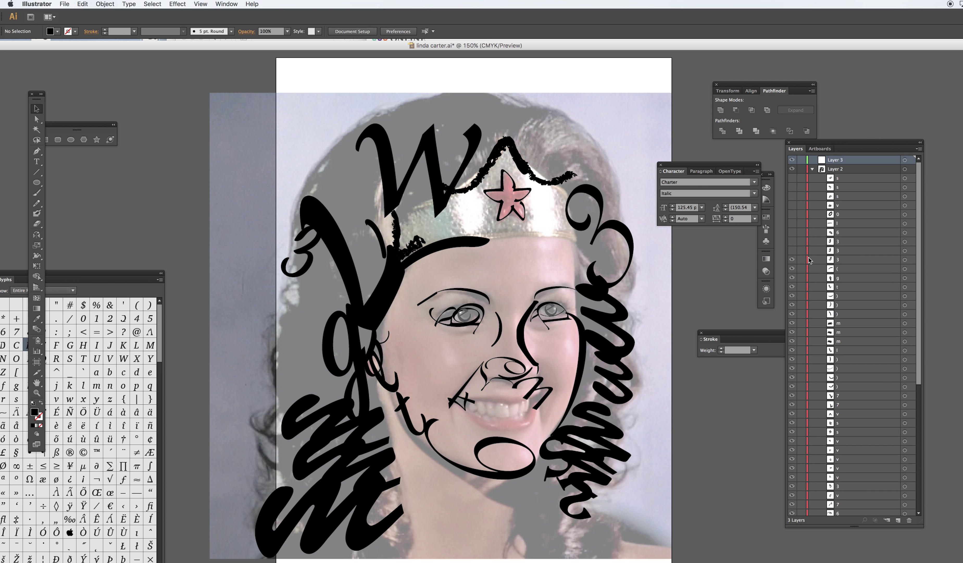
pyautogui.moveTo(793, 255); pyautogui.dragTo(793, 205)
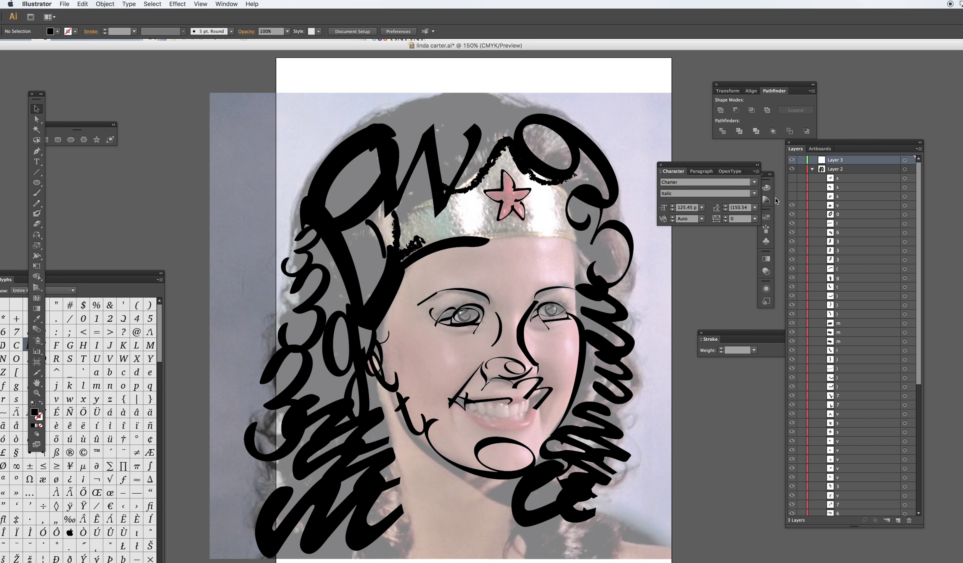
pyautogui.moveTo(792, 195); pyautogui.dragTo(792, 178)
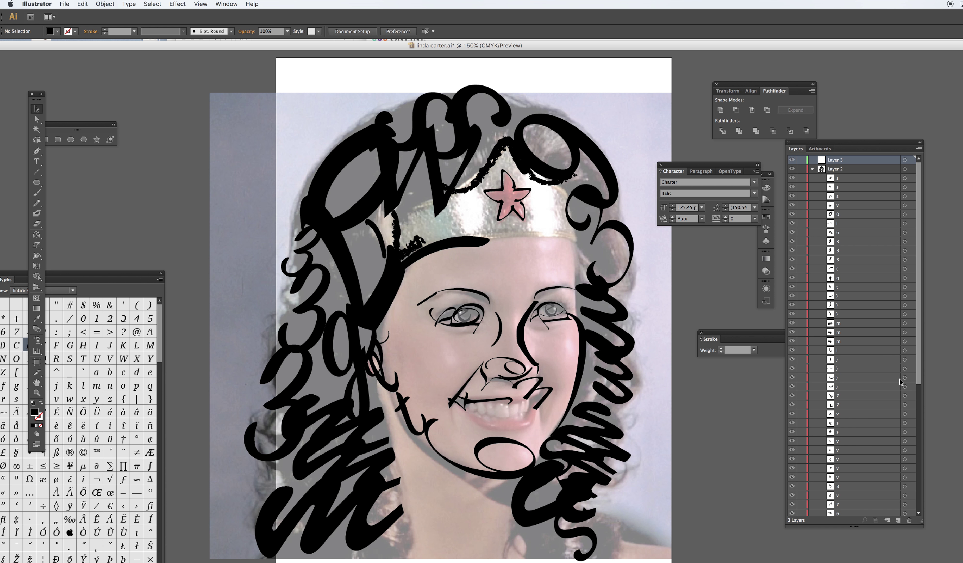
pyautogui.moveTo(919, 379); pyautogui.dragTo(919, 511)
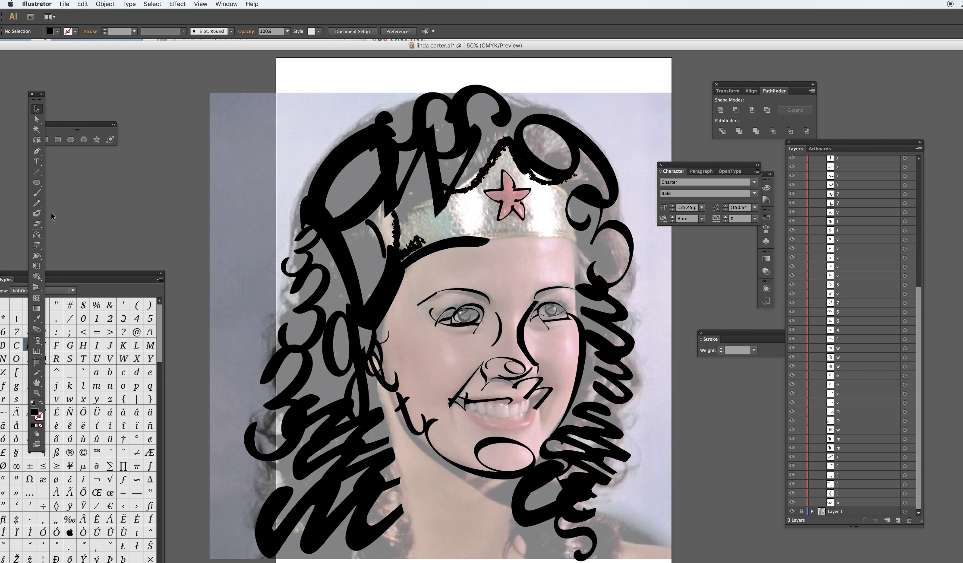
# - Draw a black 1 pt, unfilled Pencil line along the headband's lower edge
pyautogui.click(37, 203)
pyautogui.click(40, 419)
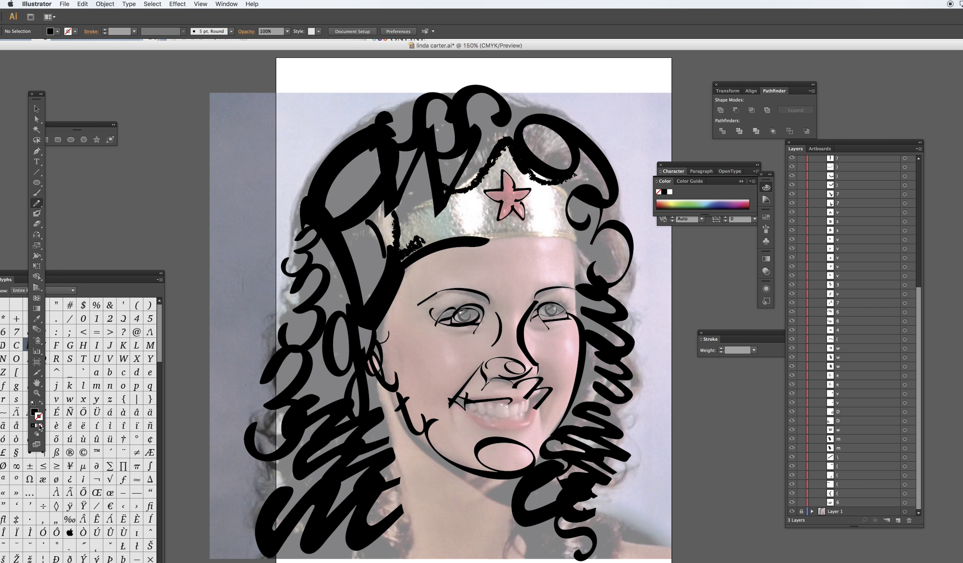
pyautogui.click(33, 426)
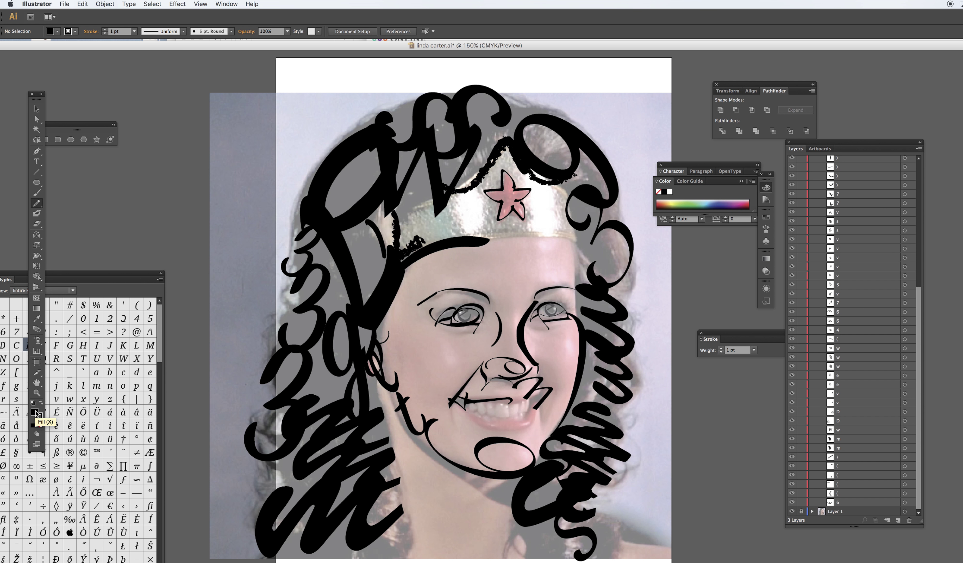
pyautogui.click(41, 425)
pyautogui.moveTo(493, 242); pyautogui.dragTo(574, 241)
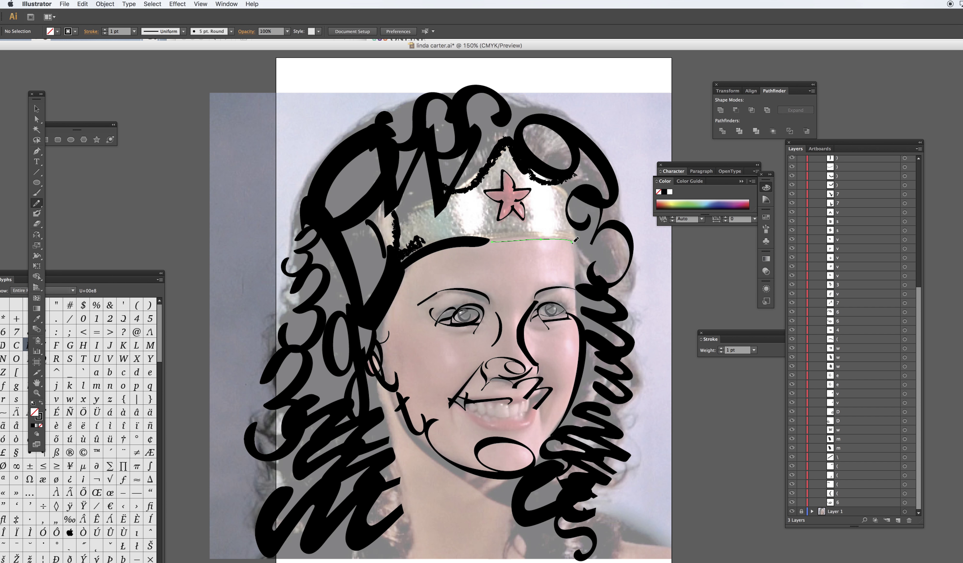
# - Set the type size to 14 pt and start text on the headband path
pyautogui.click(36, 161)
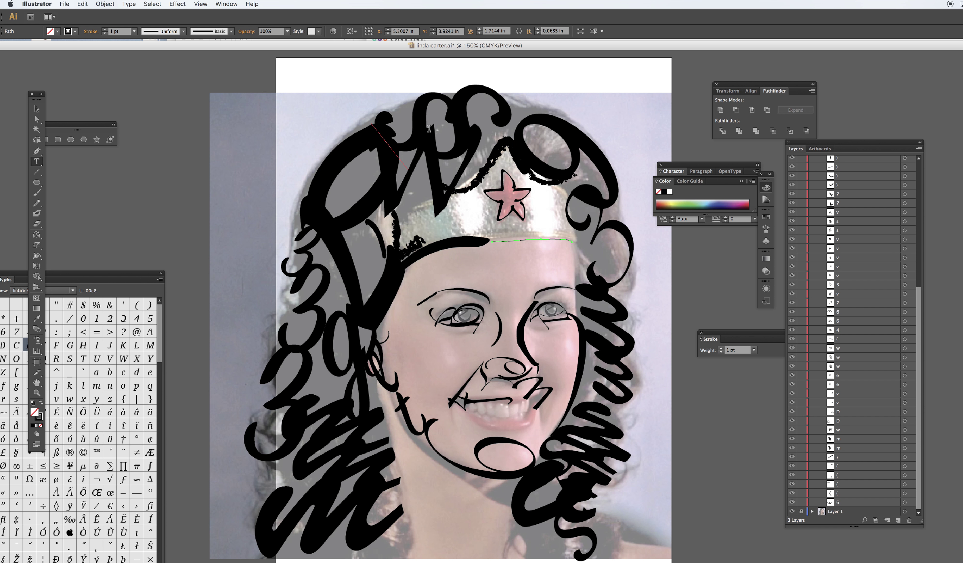
pyautogui.click(674, 171)
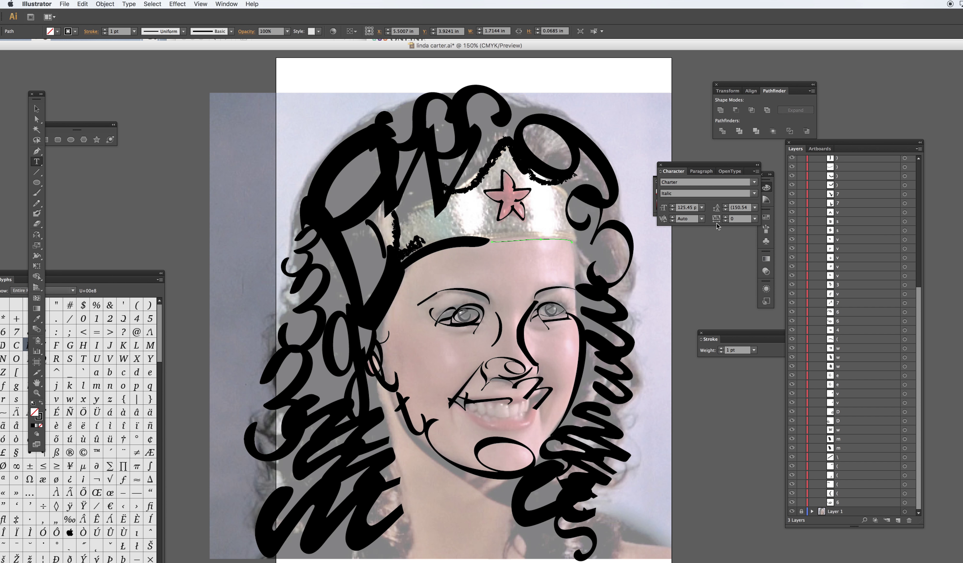
pyautogui.click(702, 207)
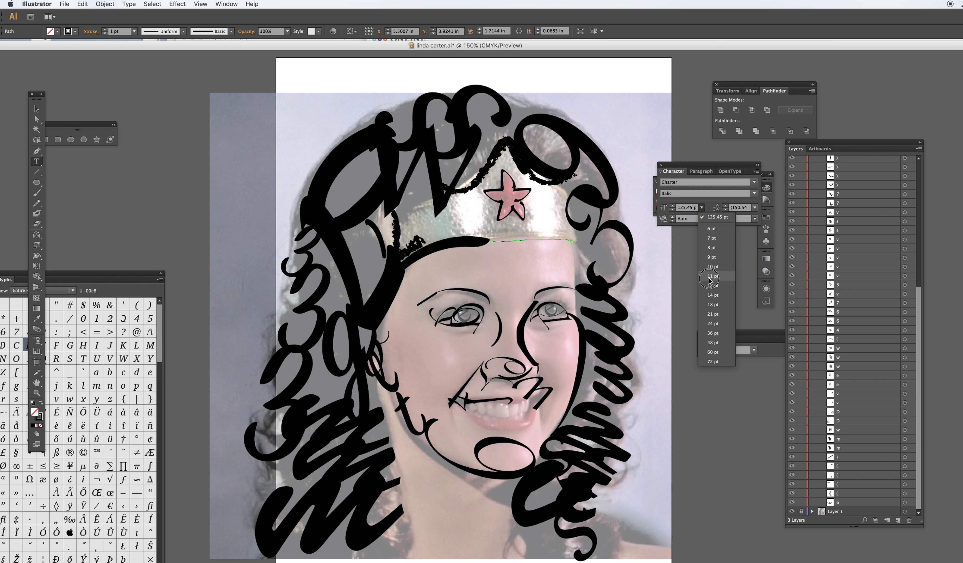
pyautogui.click(710, 299)
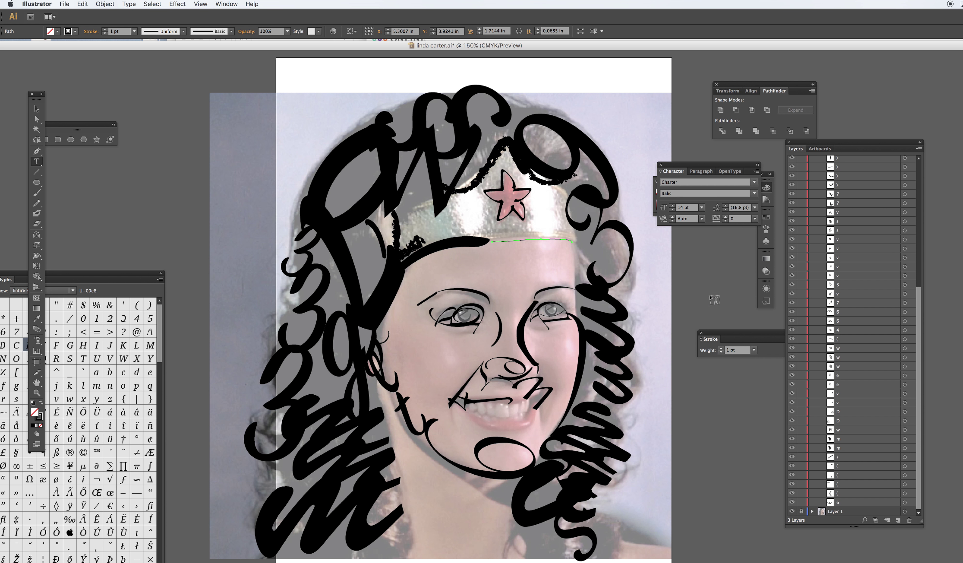
pyautogui.click(498, 240)
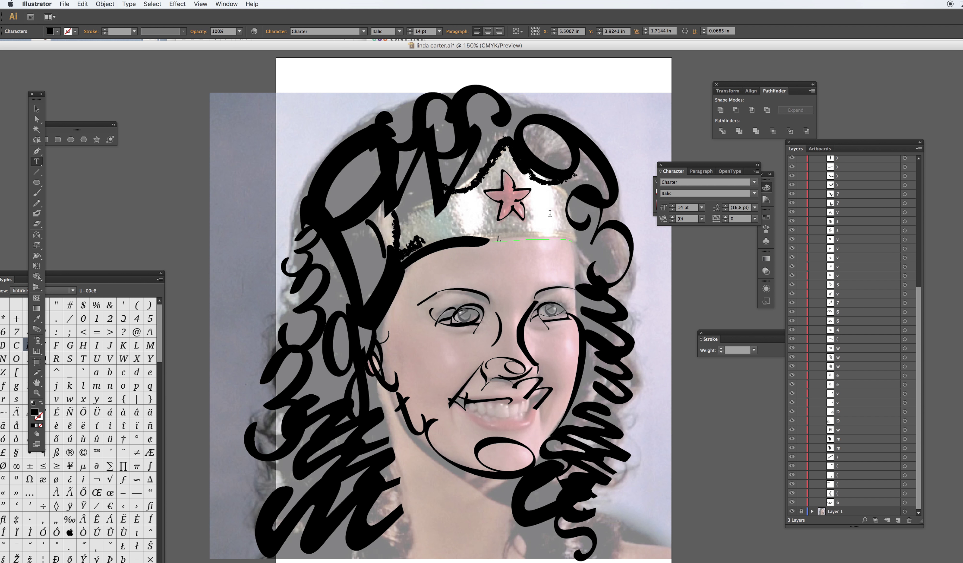
# - Type the caption praising the actress along the tiara path and shrink it to 10 pt
pyautogui.write('Linda Cart r i s the')
pyautogui.moveTo(498, 237); pyautogui.dragTo(581, 239)
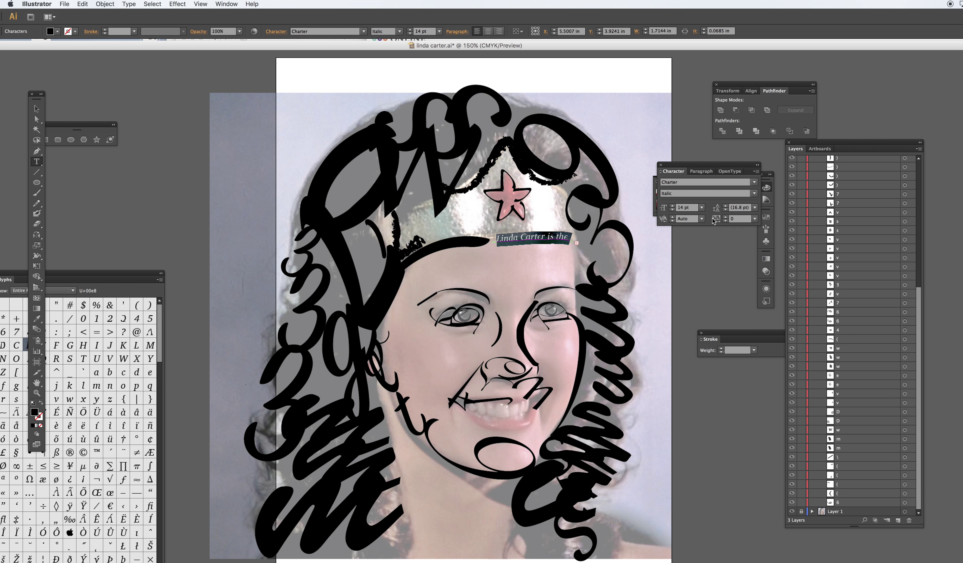
pyautogui.click(702, 208)
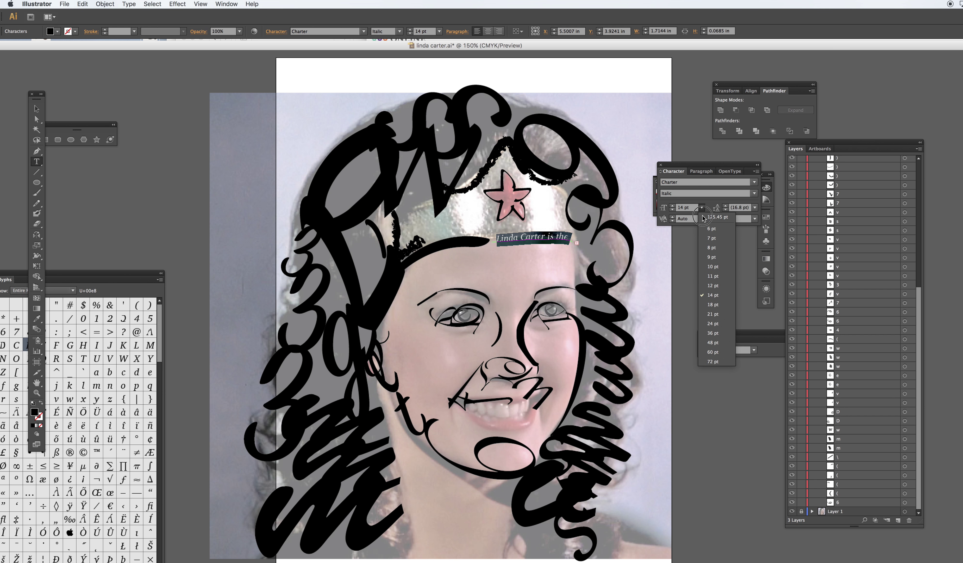
pyautogui.click(712, 267)
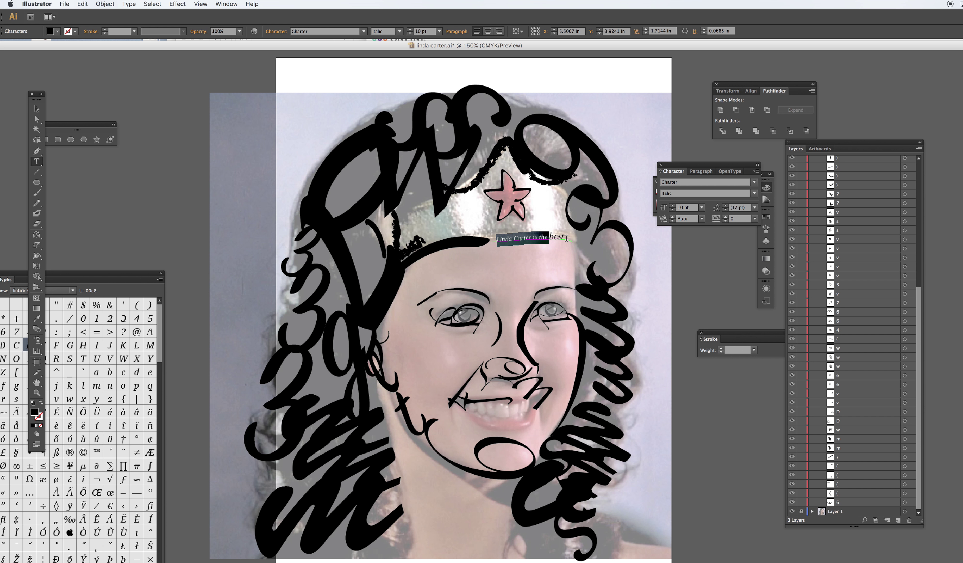
# - Exit text editing, deselect, and zoom in twice on the forehead lettering
pyautogui.click(36, 109)
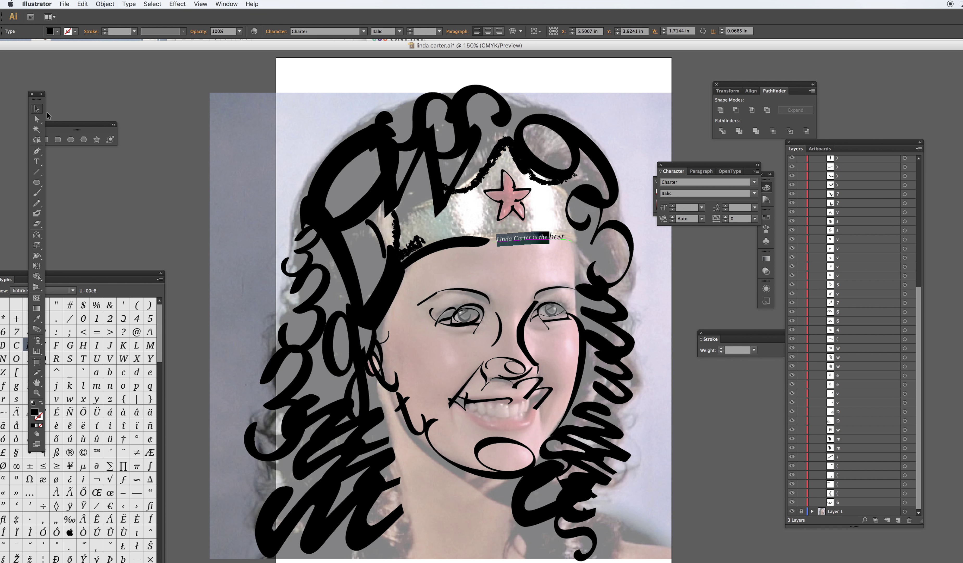
pyautogui.click(709, 269)
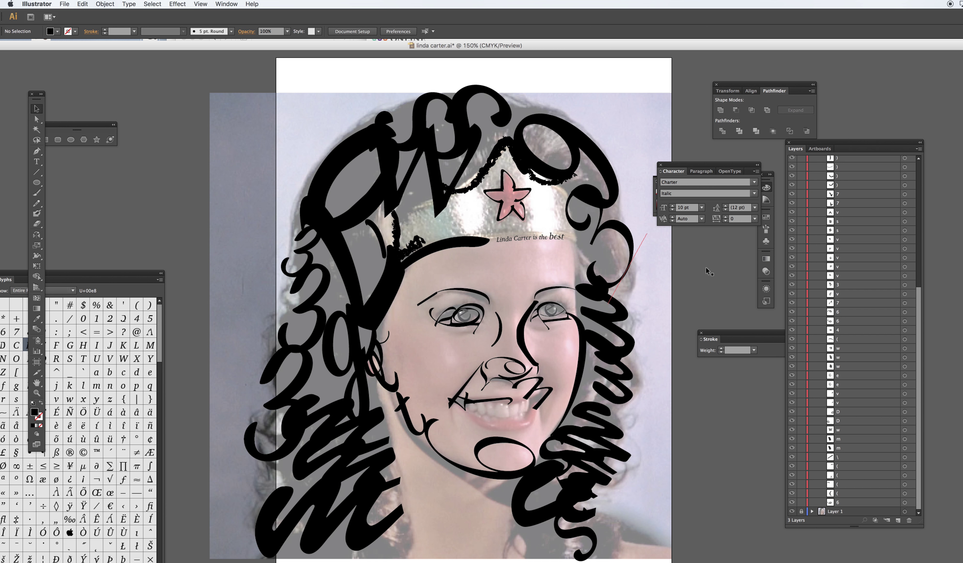
pyautogui.click(37, 392)
pyautogui.click(542, 240)
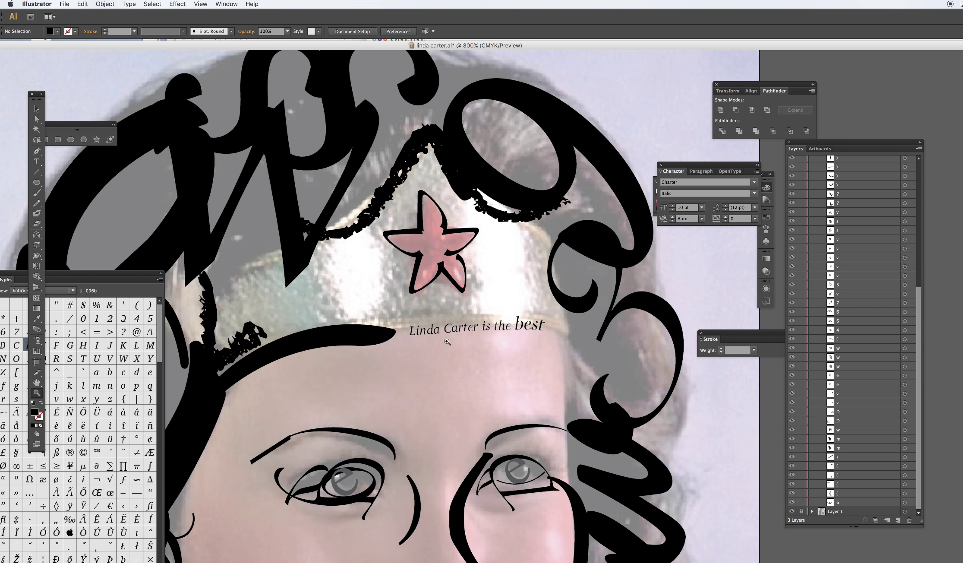
pyautogui.click(449, 394)
# - Draw a curved Pencil line across the cheek beside the nose
pyautogui.scroll(-10, 448, 394)
pyautogui.hscroll(-8, 448, 394)
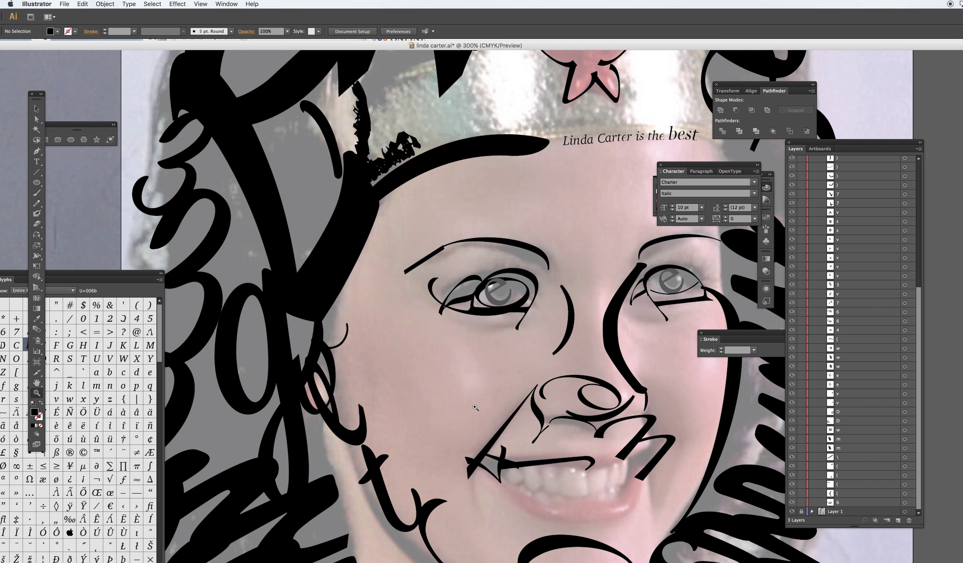
pyautogui.click(37, 202)
pyautogui.moveTo(375, 359)
pyautogui.mouseDown()
pyautogui.moveTo(392, 350)
pyautogui.moveTo(463, 354)
pyautogui.moveTo(489, 382)
pyautogui.moveTo(490, 420)
pyautogui.moveTo(470, 449)
pyautogui.mouseUp()
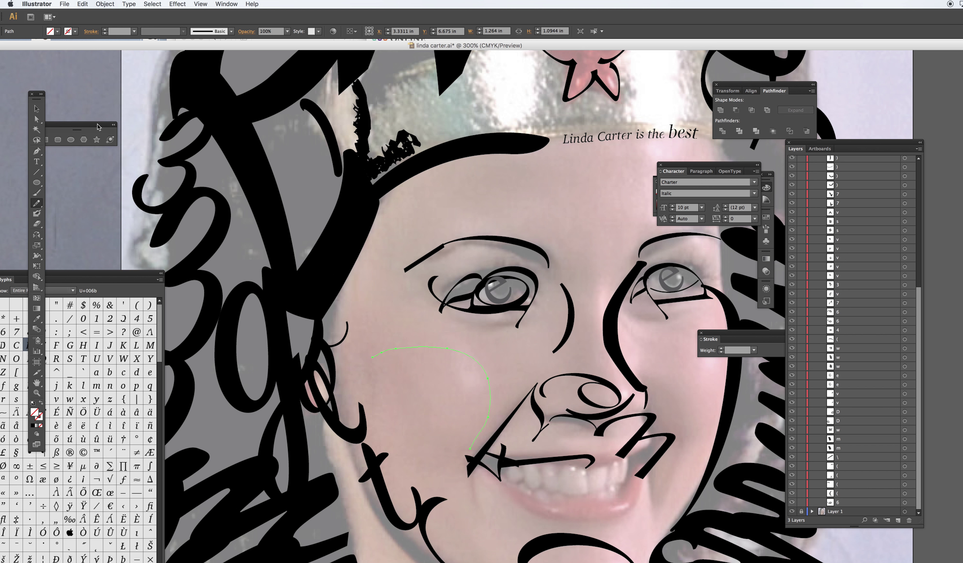
# - Type 'Wonder Woman' and the actress's name along the cheek curve, then select it
pyautogui.click(36, 161)
pyautogui.click(378, 352)
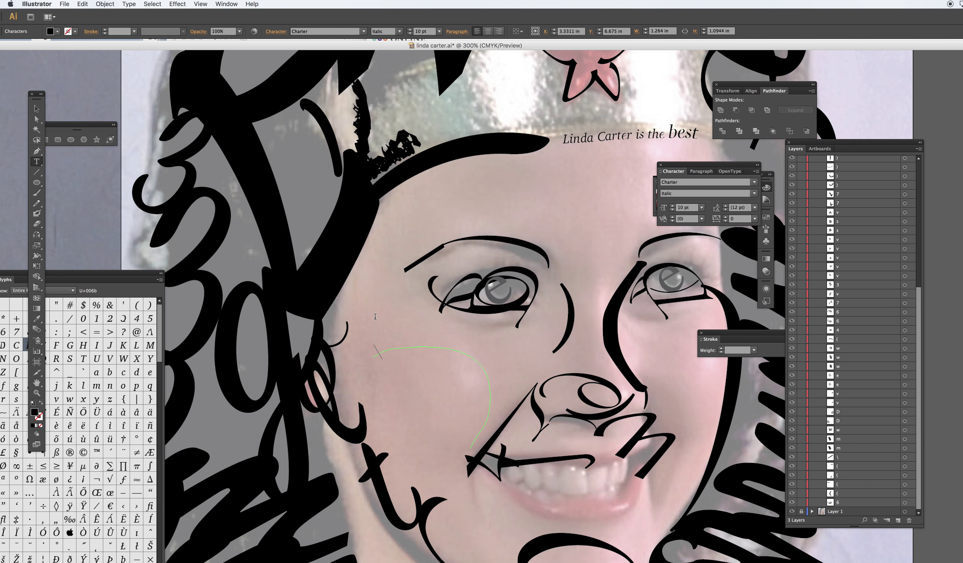
pyautogui.write('Wonder Woma')
pyautogui.write('n Linda Carter')
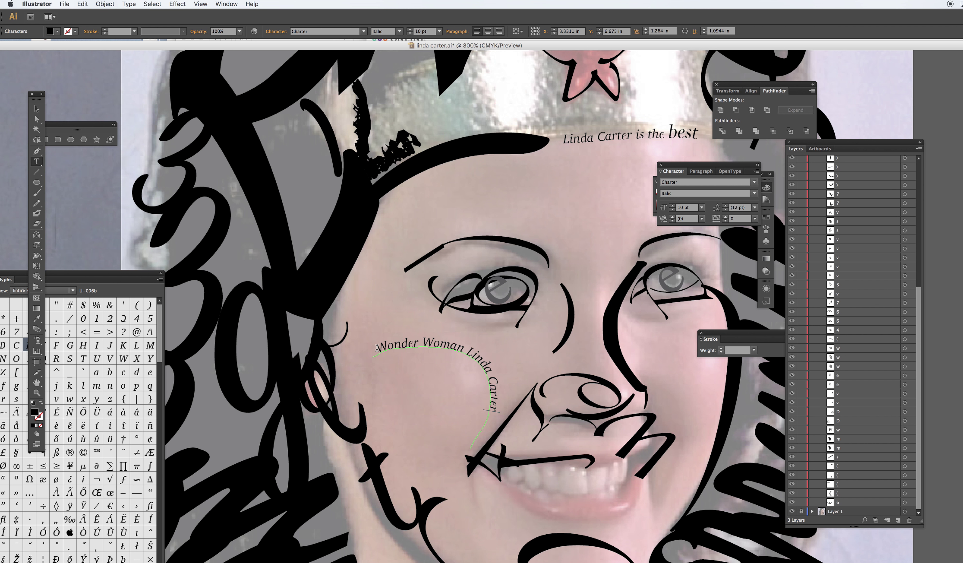
pyautogui.moveTo(376, 348); pyautogui.dragTo(502, 413)
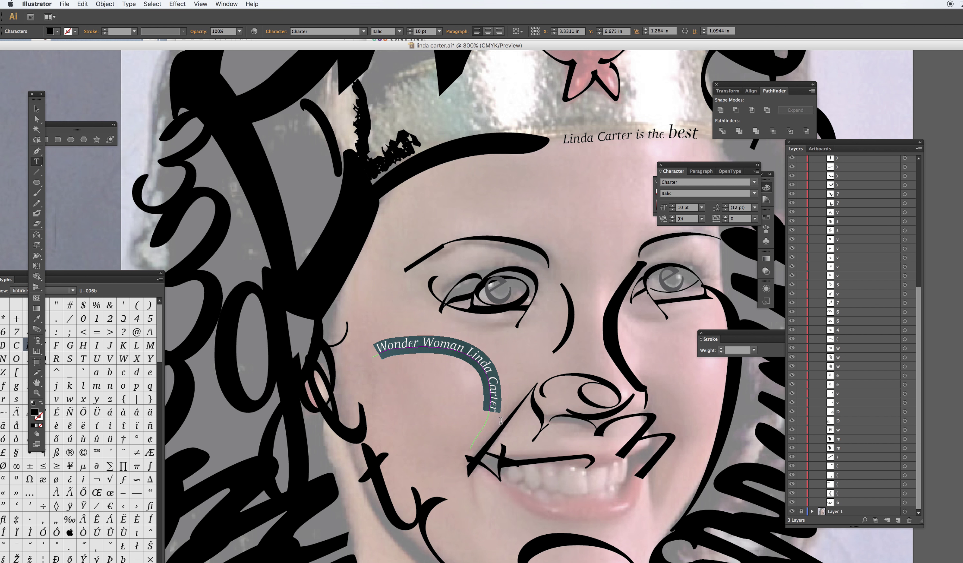
# - Fill the cheek caption with a light grey swatch, then select it as an object
pyautogui.doubleClick(35, 413)
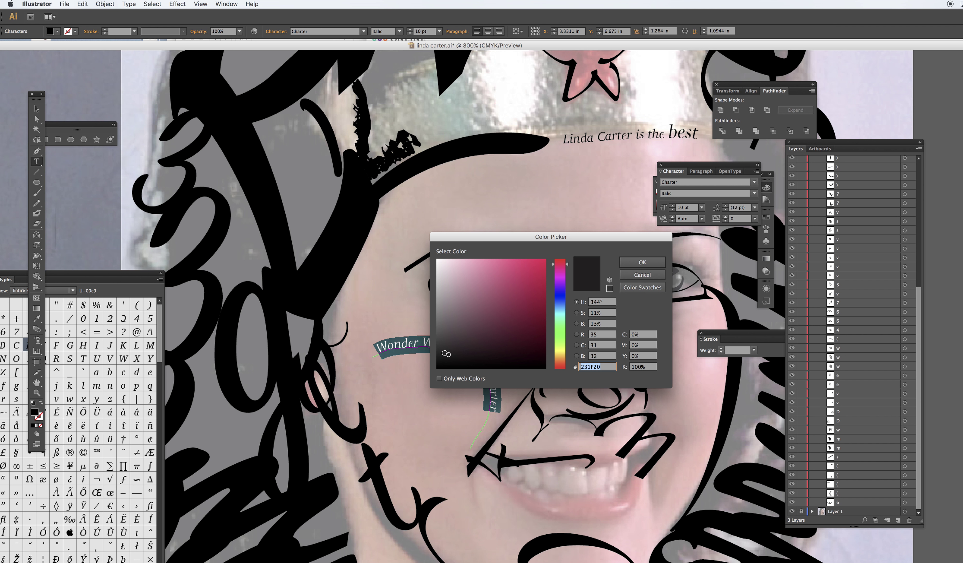
pyautogui.click(657, 275)
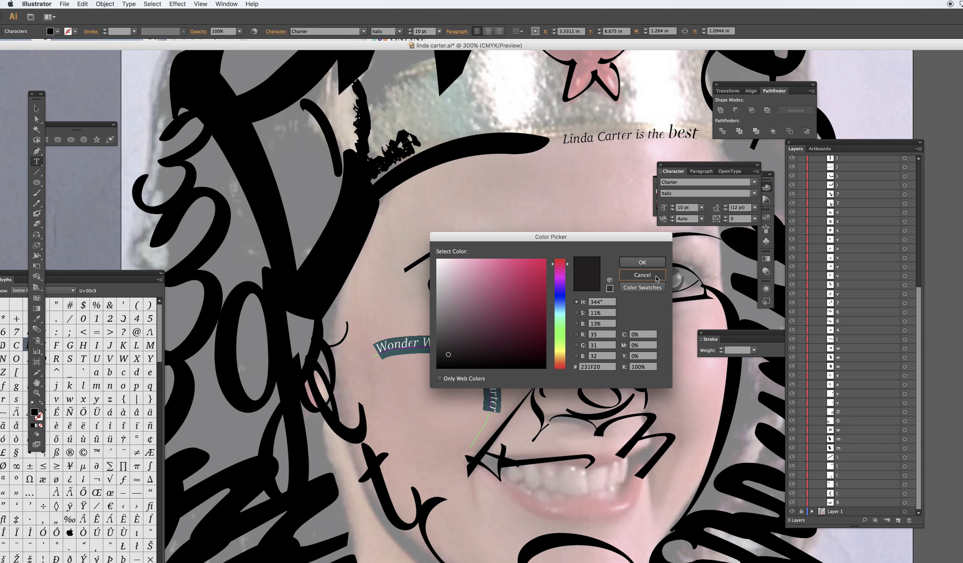
pyautogui.click(766, 217)
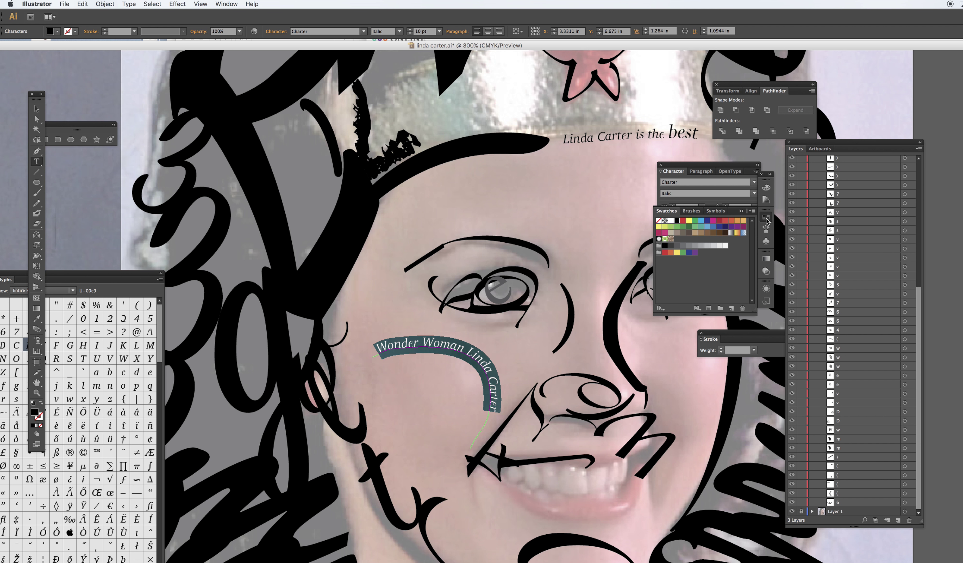
pyautogui.click(689, 247)
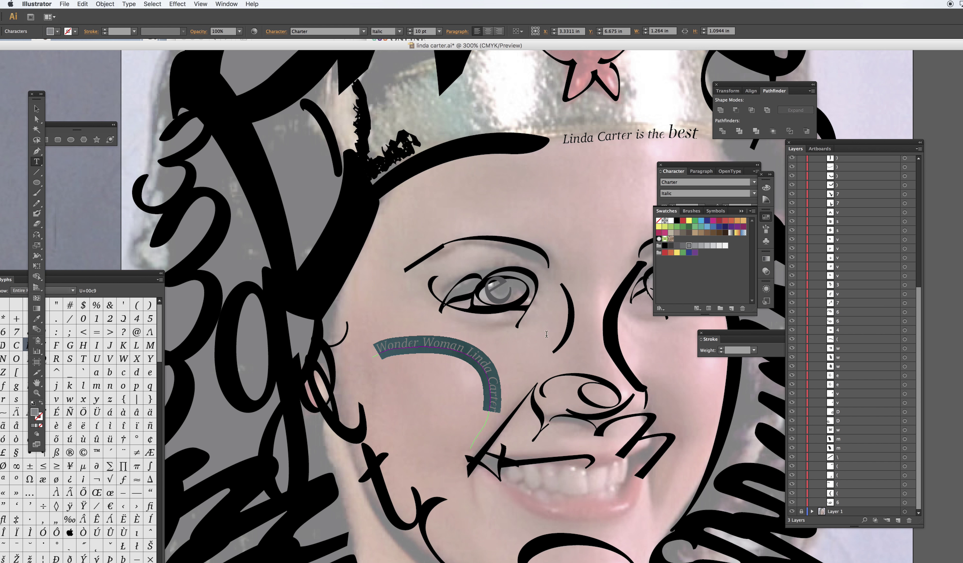
pyautogui.click(707, 245)
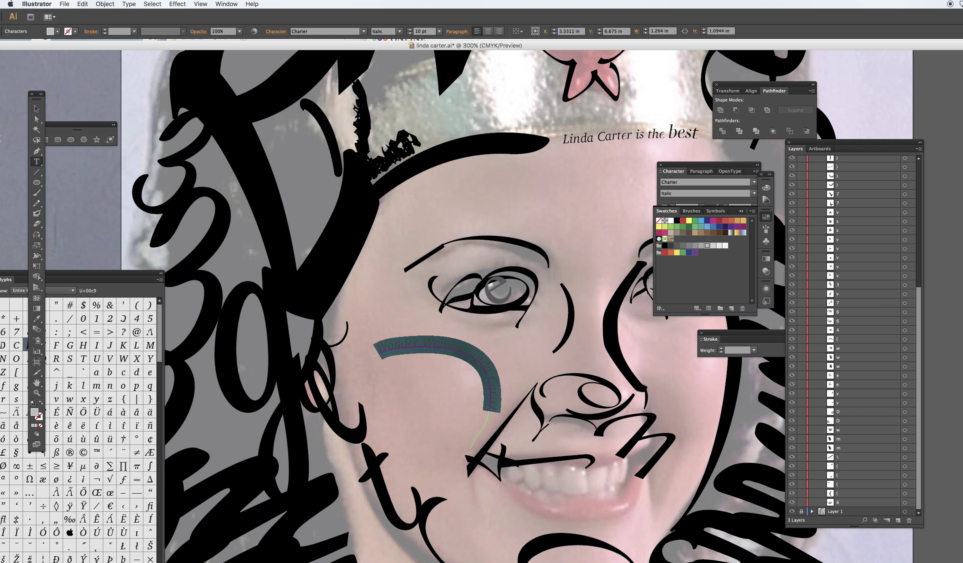
pyautogui.click(37, 109)
pyautogui.click(480, 350)
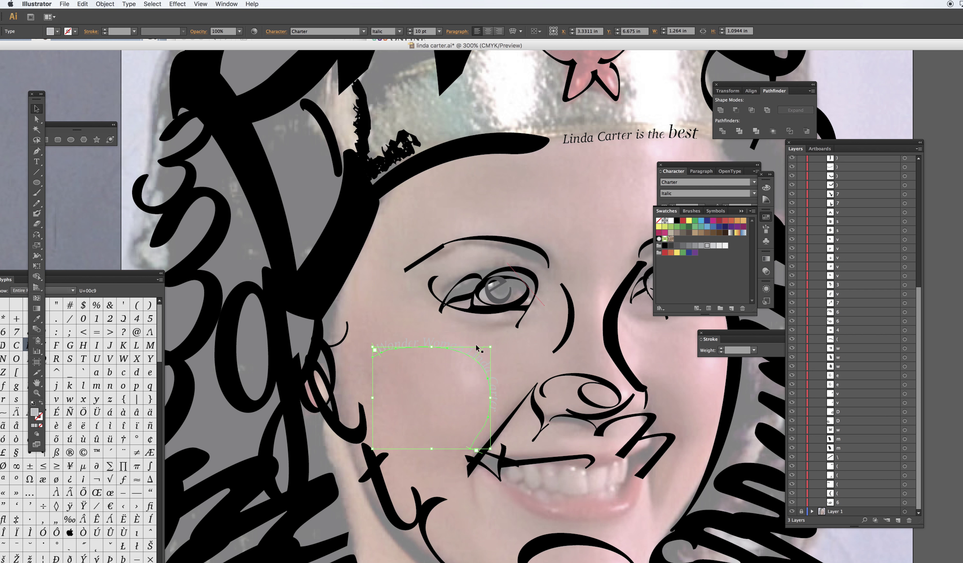
pyautogui.click(530, 362)
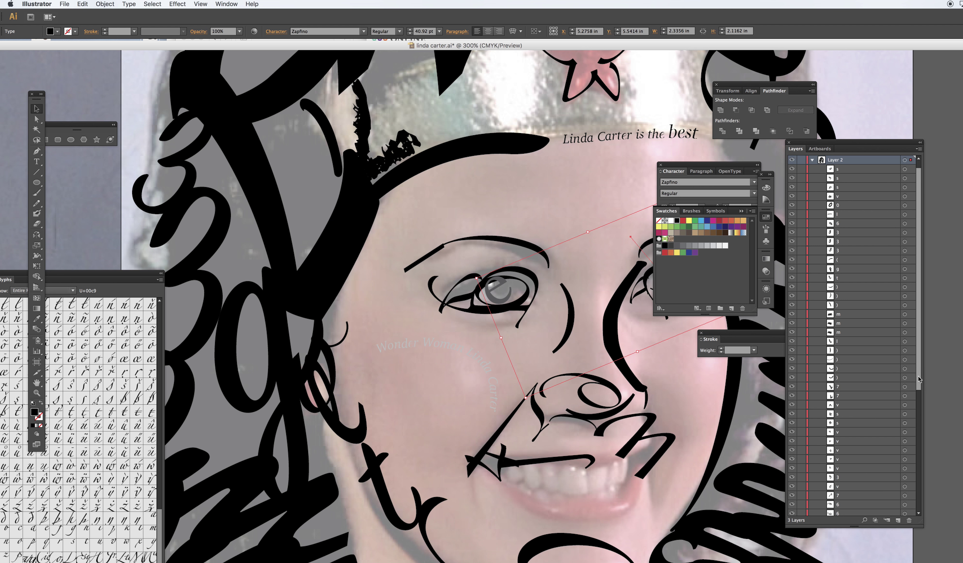
pyautogui.scroll(-1, 919, 439)
pyautogui.scroll(-5, 919, 439)
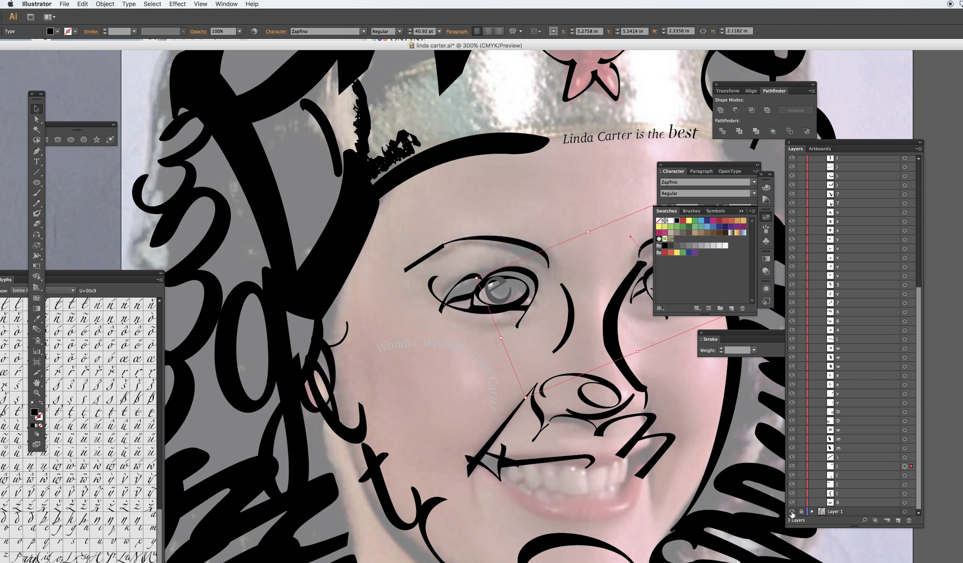
pyautogui.click(792, 511)
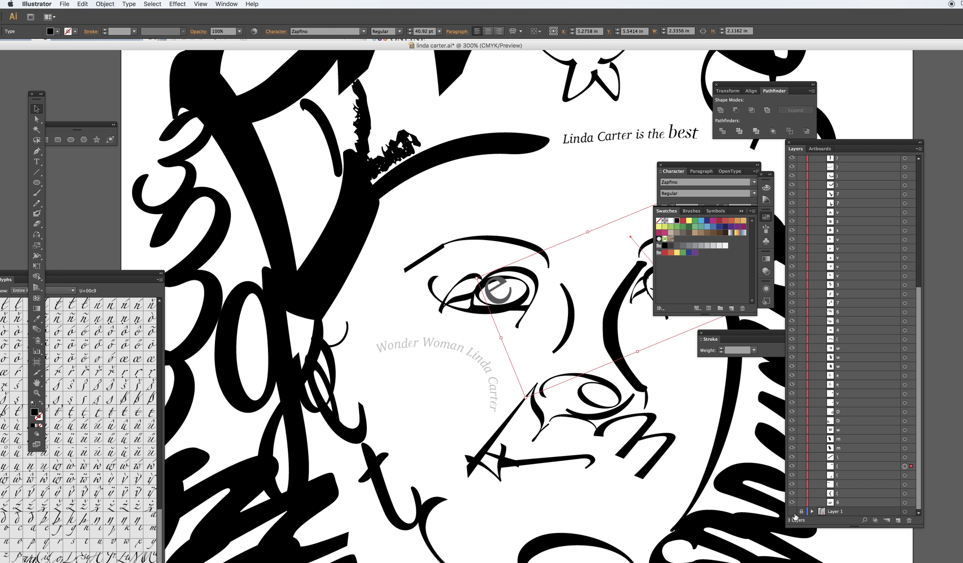
pyautogui.click(792, 511)
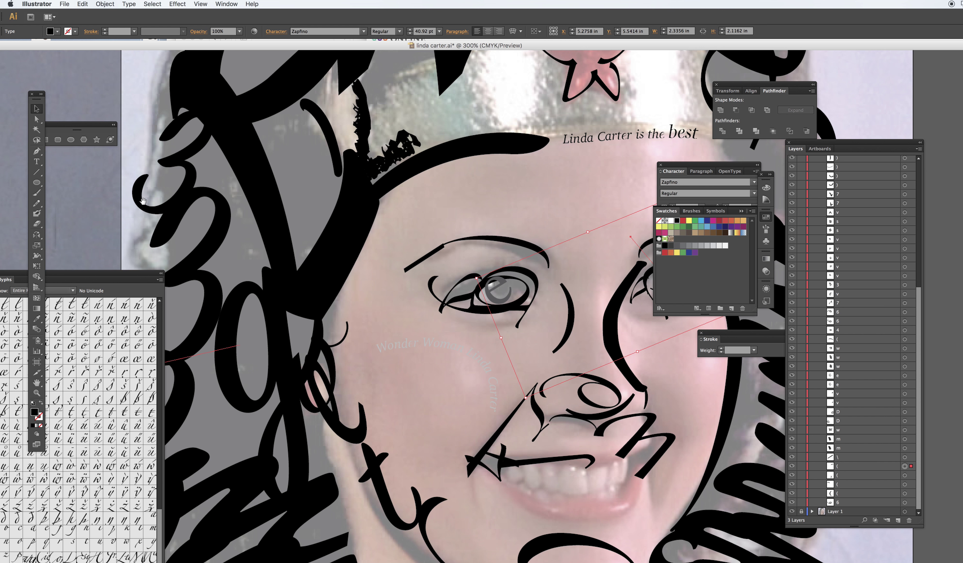
pyautogui.scroll(-2, 143, 201)
pyautogui.hscroll(-3, 143, 201)
pyautogui.click(36, 393)
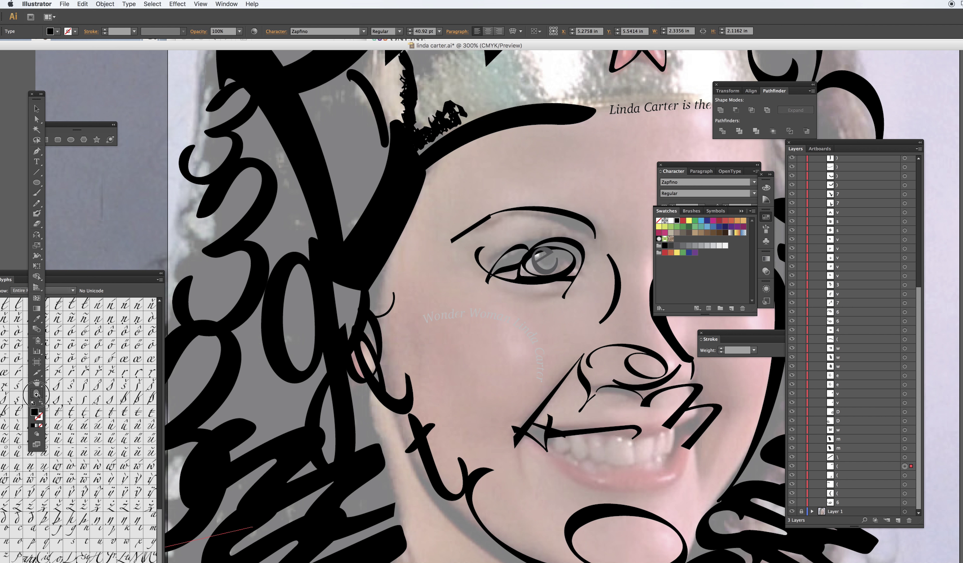
# - Zoom out to 200% and start a new text object beside the portrait's right edge
pyautogui.keyDown('alt'); pyautogui.click(609, 456); pyautogui.keyUp('alt')
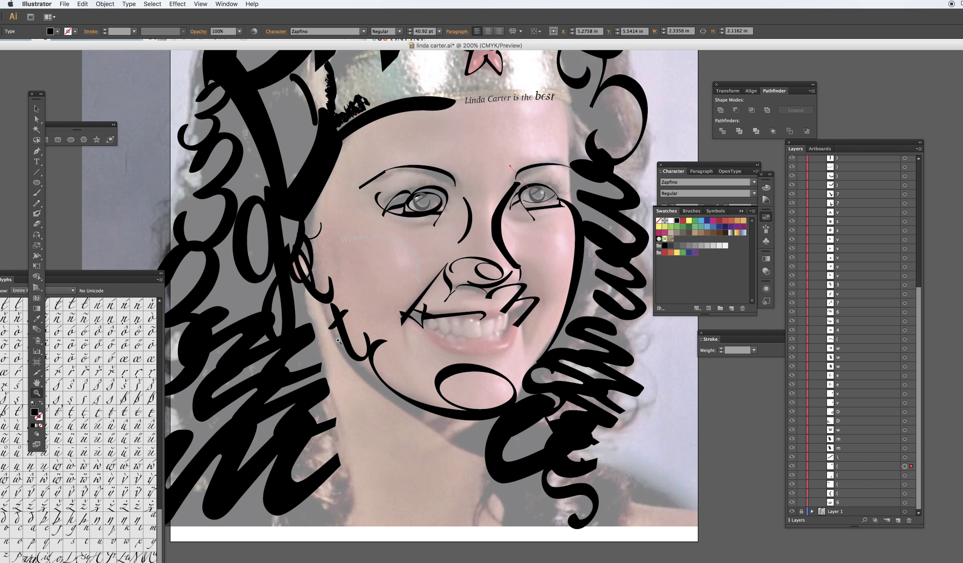
pyautogui.click(36, 162)
pyautogui.click(706, 456)
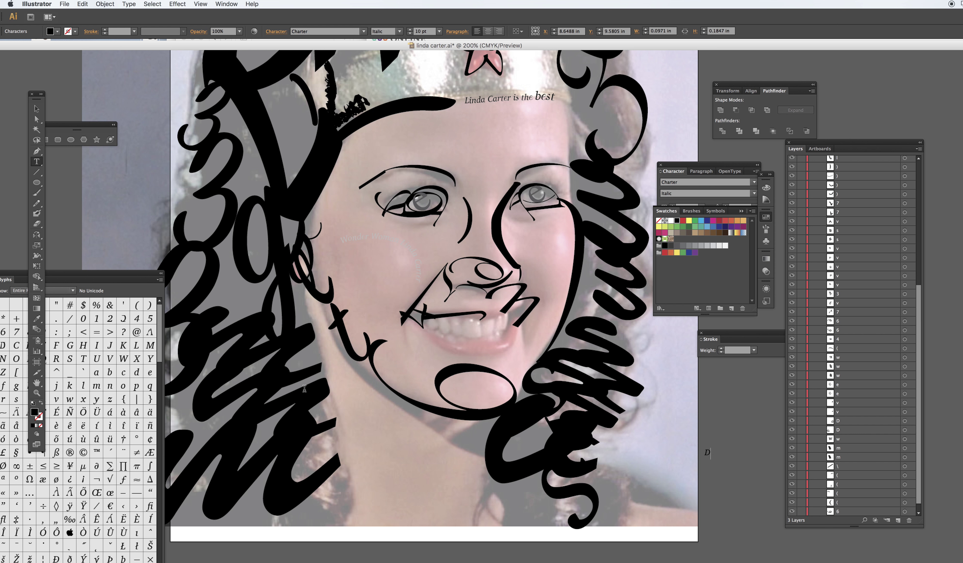
# - Scale the new italic D glyph up so it lies over the open mouth
pyautogui.click(36, 110)
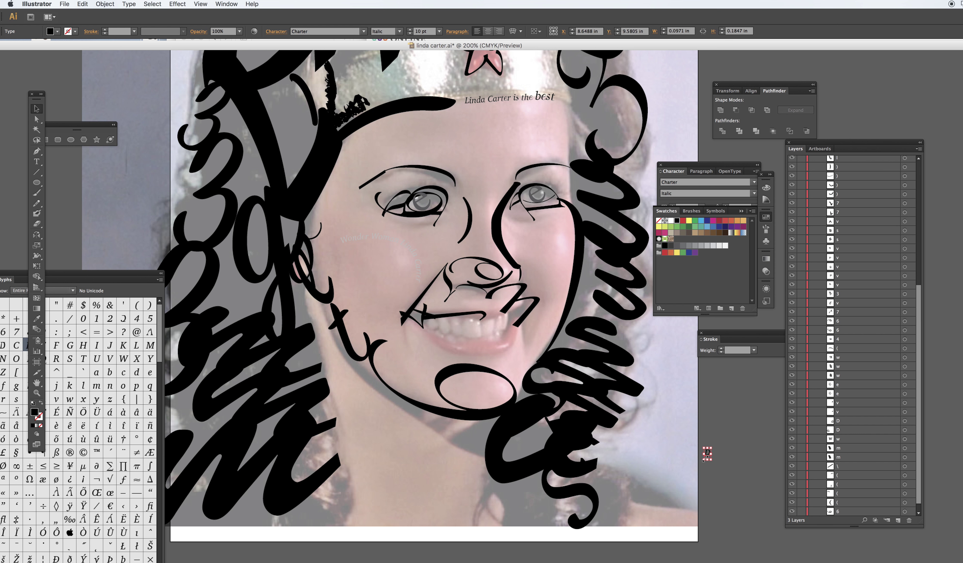
pyautogui.moveTo(704, 458); pyautogui.dragTo(577, 548)
pyautogui.moveTo(707, 449); pyautogui.dragTo(475, 346)
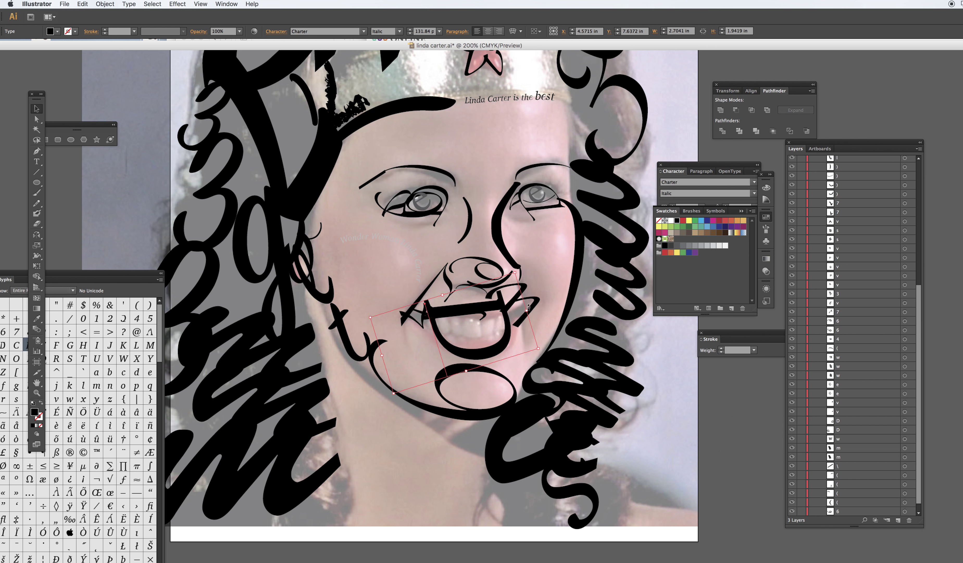
pyautogui.moveTo(515, 277)
pyautogui.mouseDown()
pyautogui.moveTo(528, 295)
pyautogui.moveTo(483, 309)
pyautogui.mouseUp()
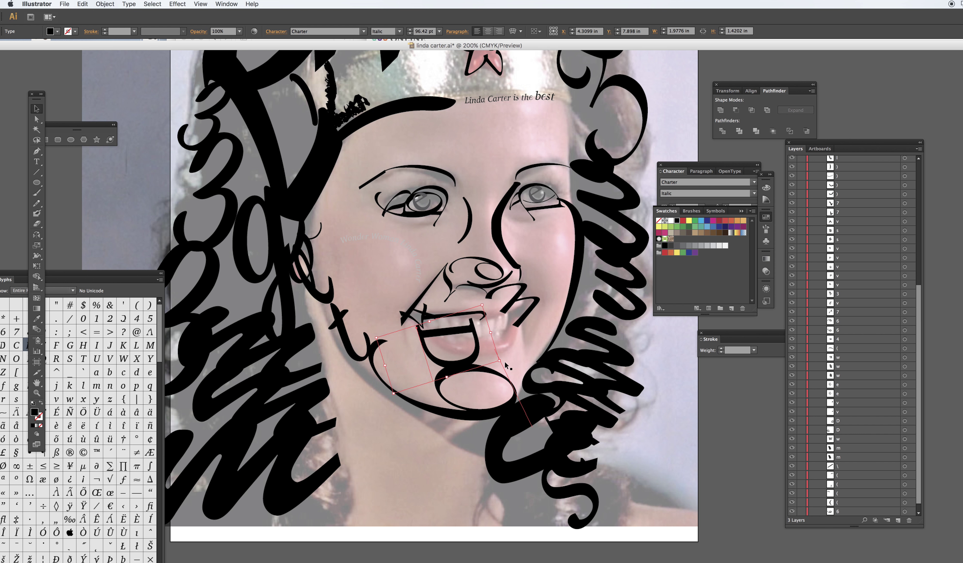
# - Try nudging the large 6 glyph at the chin, then undo the change
pyautogui.click(502, 369)
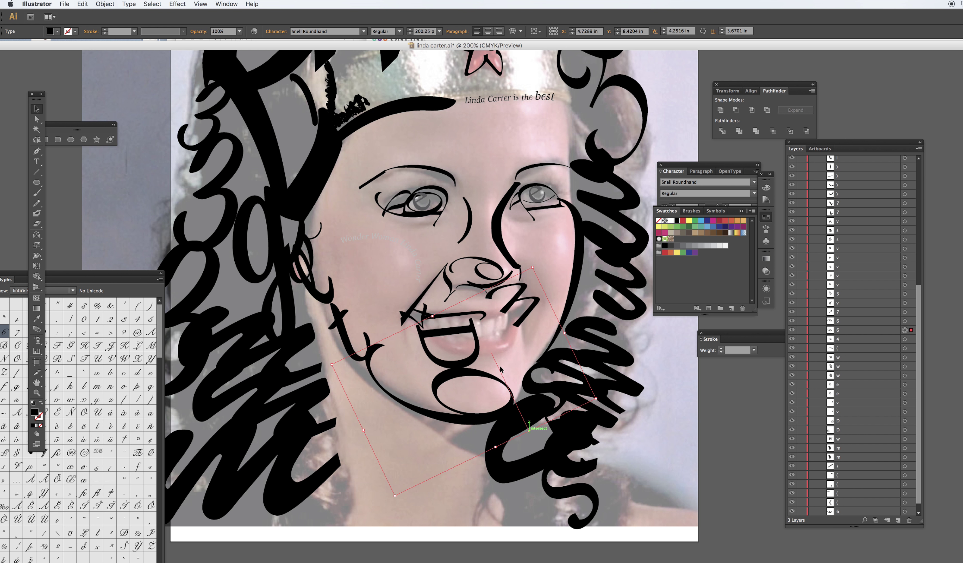
pyautogui.moveTo(502, 369); pyautogui.dragTo(505, 364)
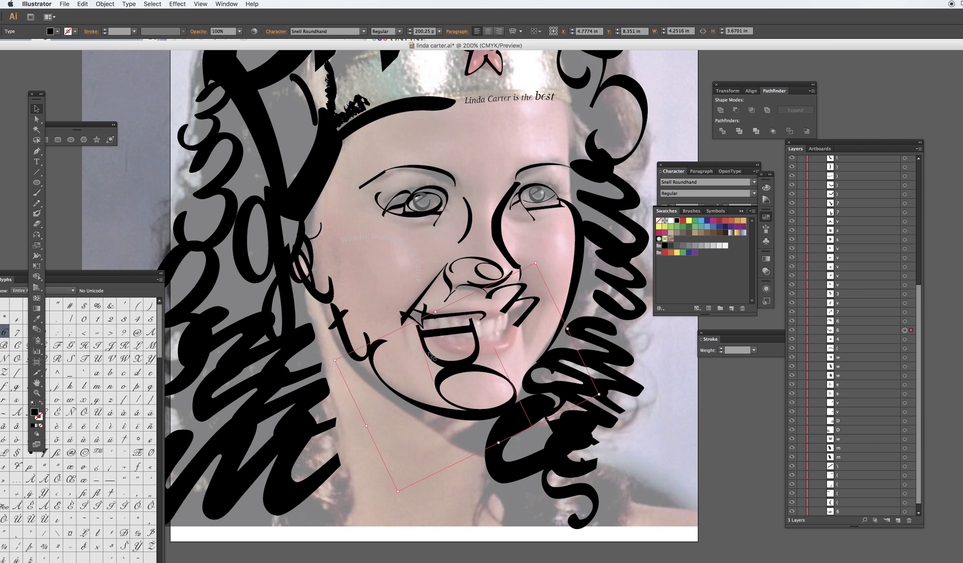
pyautogui.press('Right')
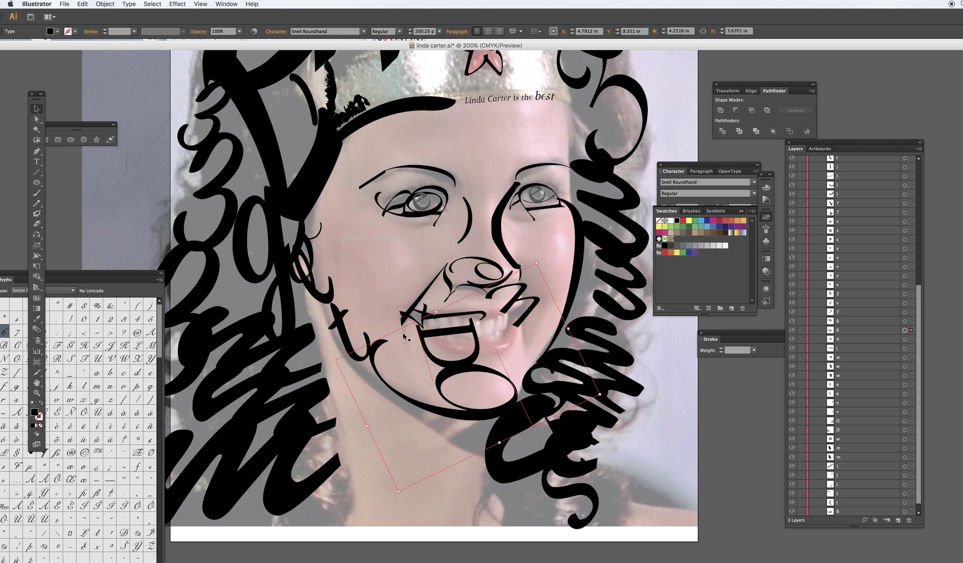
pyautogui.press('Left')
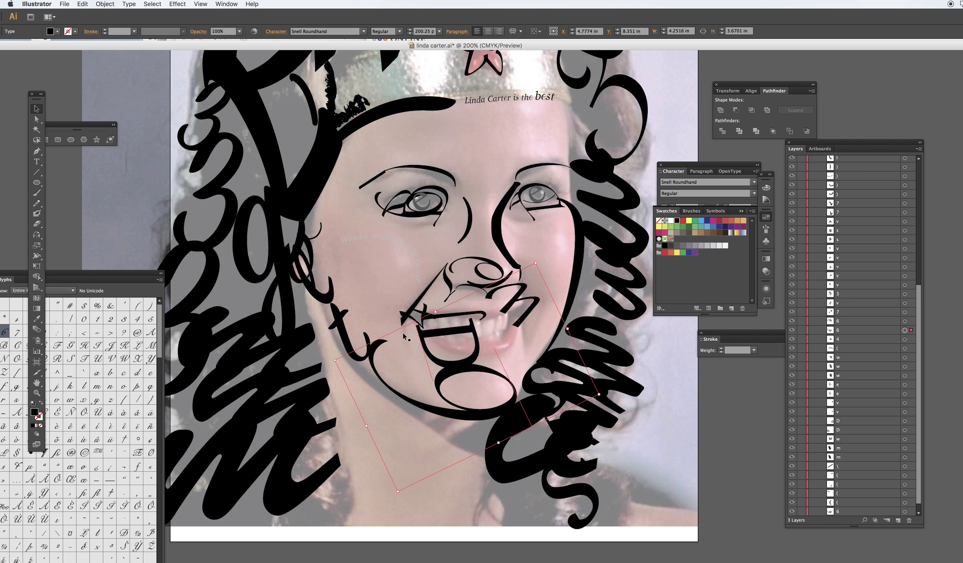
pyautogui.press('super+z')
pyautogui.press('super+z')
pyautogui.press('super+z')
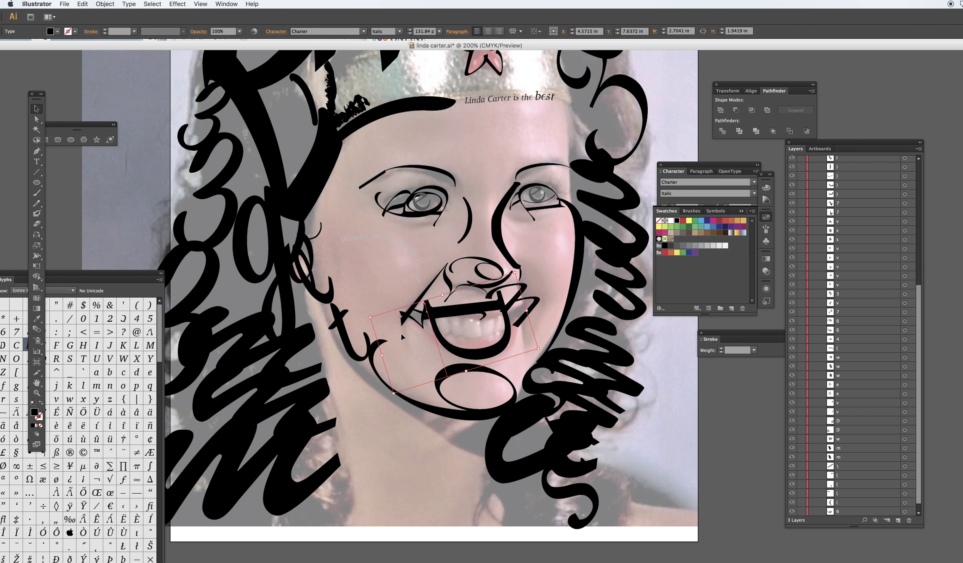
# - Shrink the sideways D to about 111.8 pt so it outlines the mouth, then deselect
pyautogui.moveTo(515, 273); pyautogui.dragTo(499, 294)
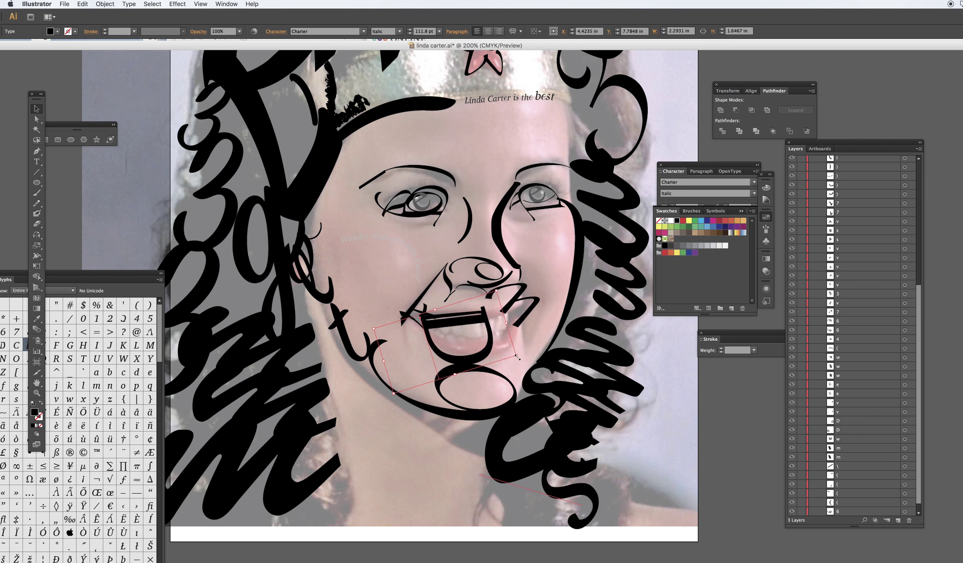
pyautogui.moveTo(522, 355); pyautogui.dragTo(494, 356)
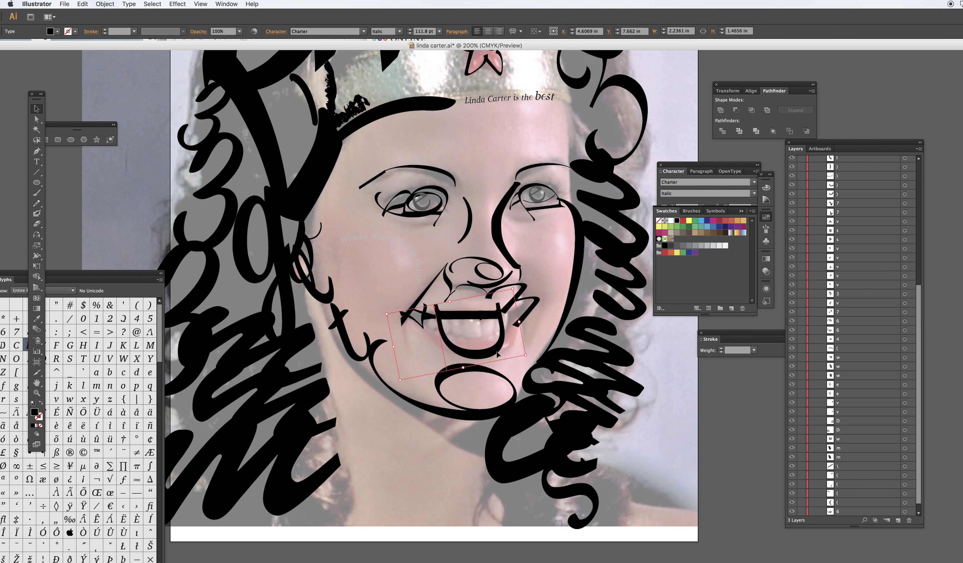
pyautogui.click(721, 385)
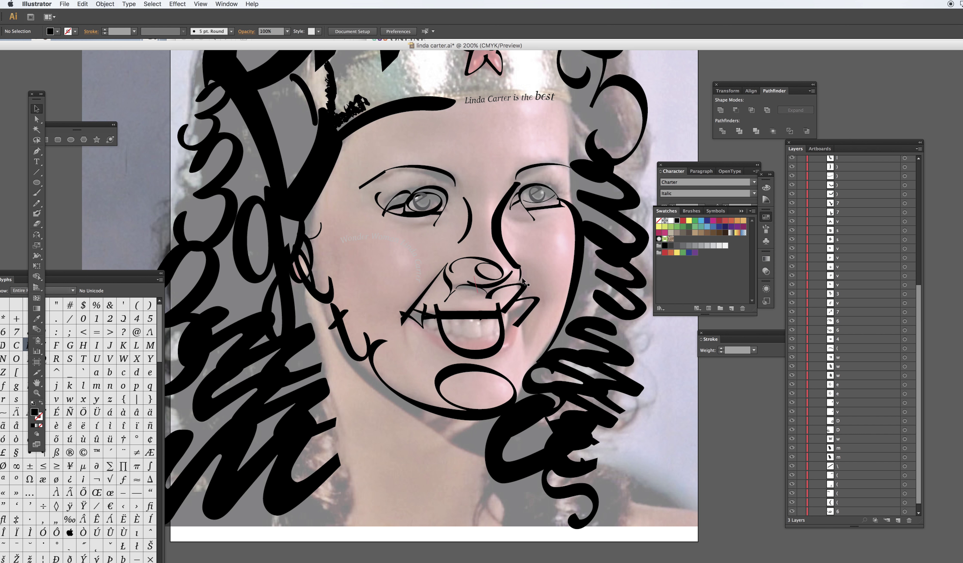
# - Collapse Layer 2 and hide Layer 1 so the reference photo disappears
pyautogui.scroll(5, 510, 260)
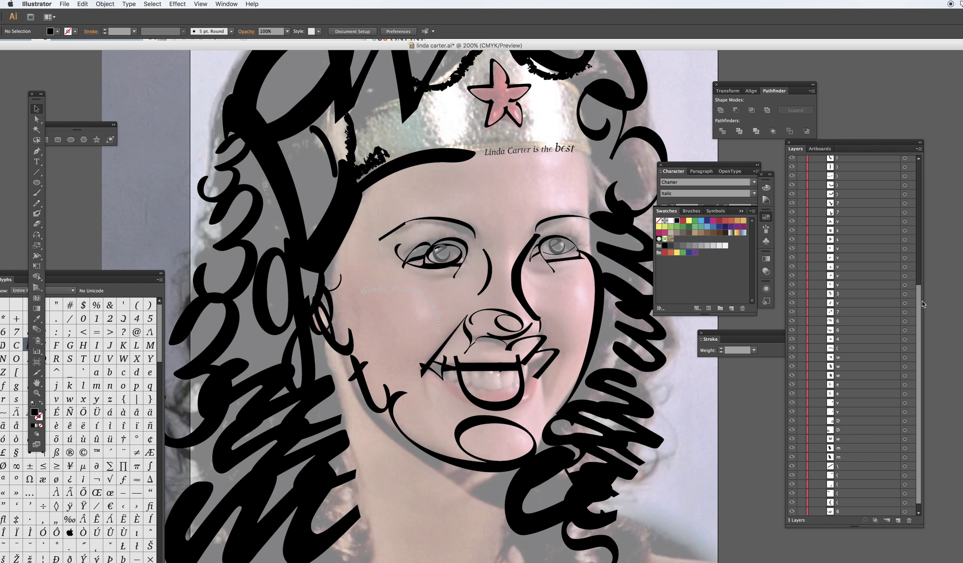
pyautogui.moveTo(920, 295); pyautogui.dragTo(874, 168)
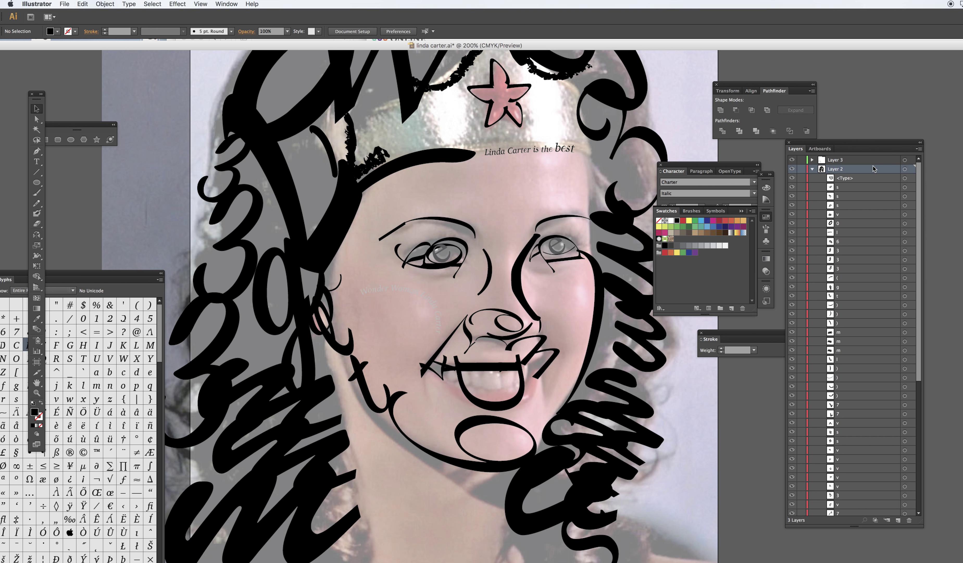
pyautogui.click(812, 168)
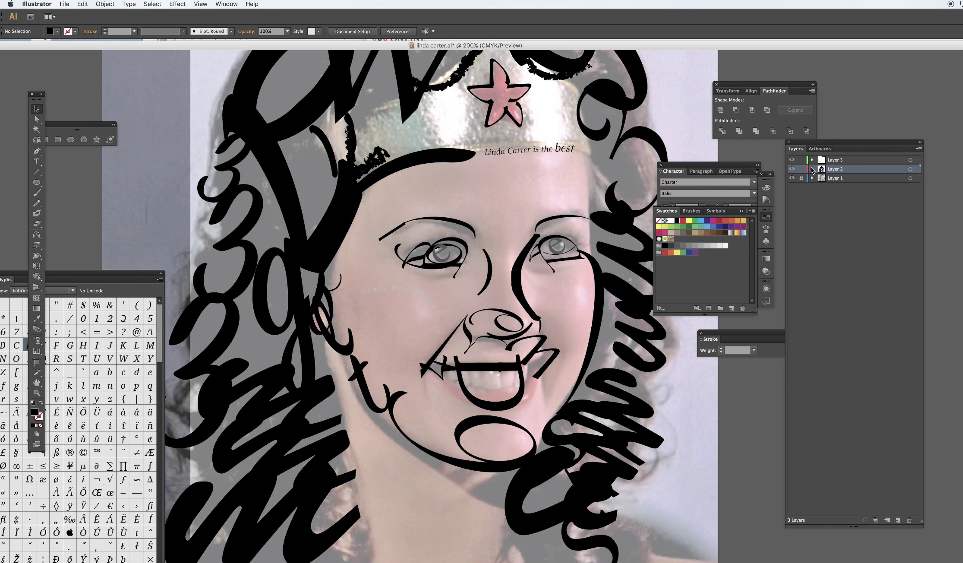
pyautogui.click(792, 178)
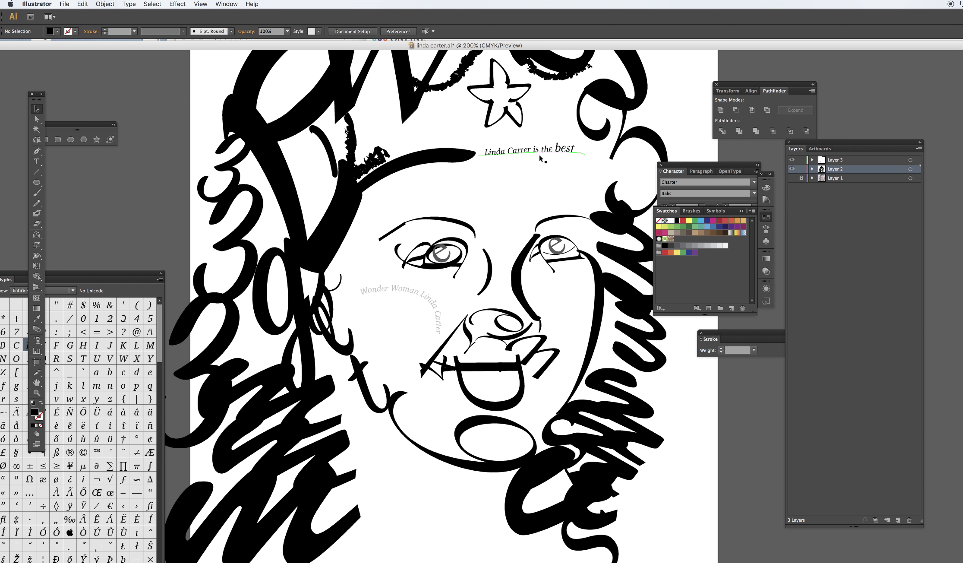
# - Rotate the curved tiara caption slightly clockwise so it follows the band's edge
pyautogui.click(566, 152)
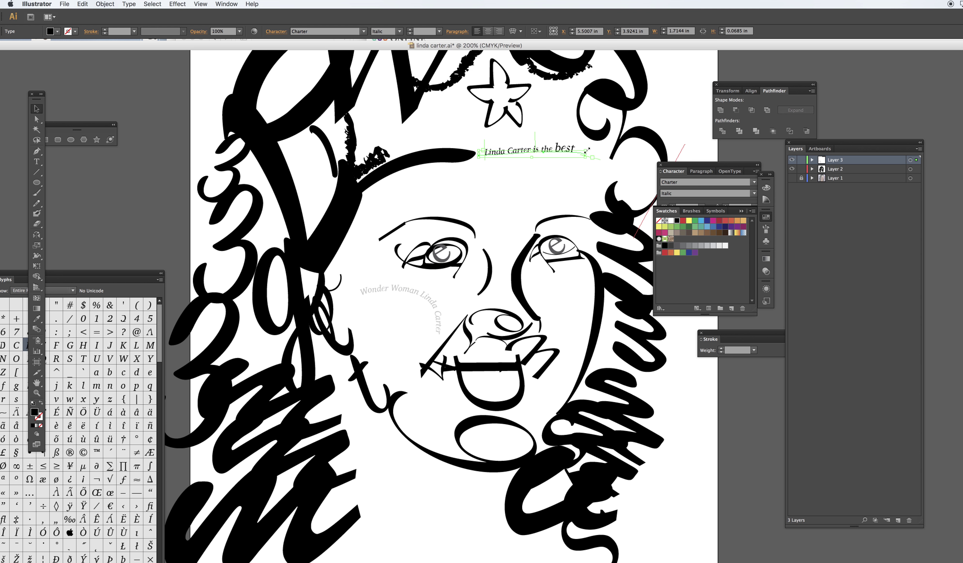
pyautogui.moveTo(588, 149); pyautogui.dragTo(566, 161)
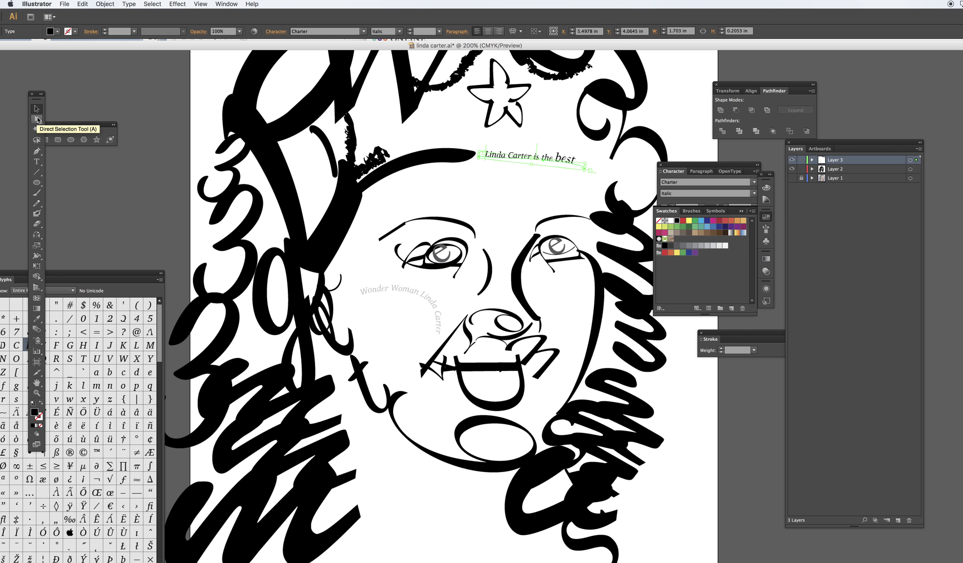
pyautogui.click(124, 103)
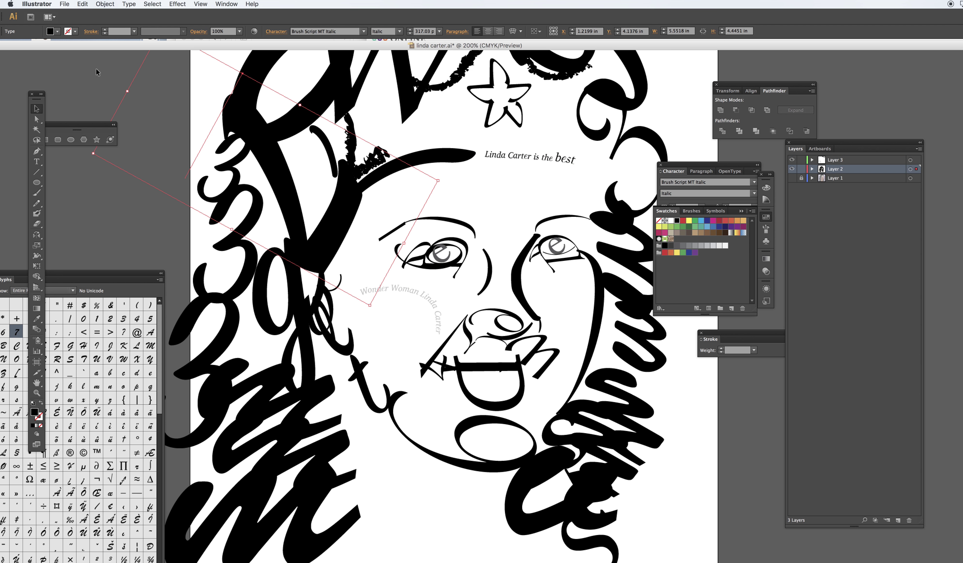
# - Deselect everything and open File > Export to save the portrait as a PNG
pyautogui.click(64, 4)
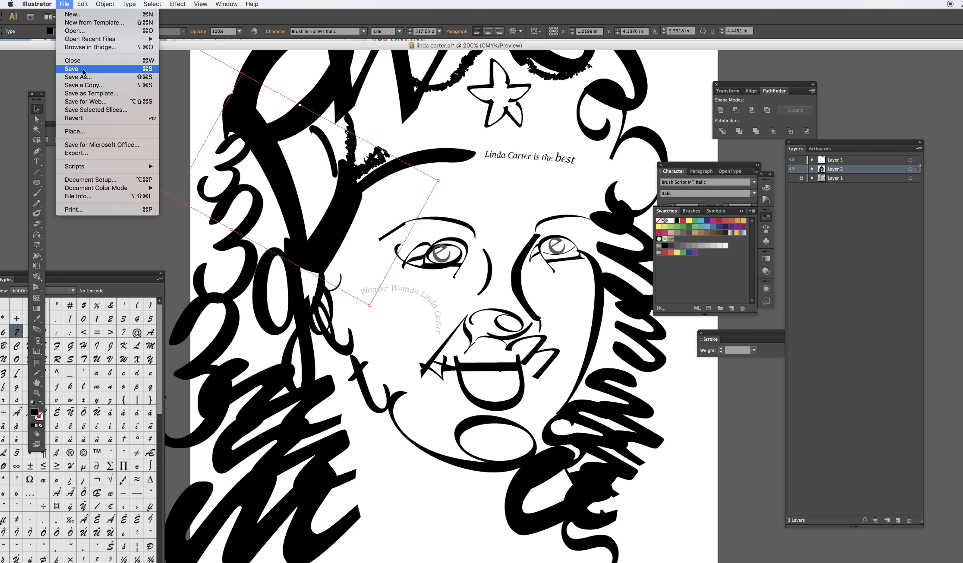
pyautogui.click(96, 242)
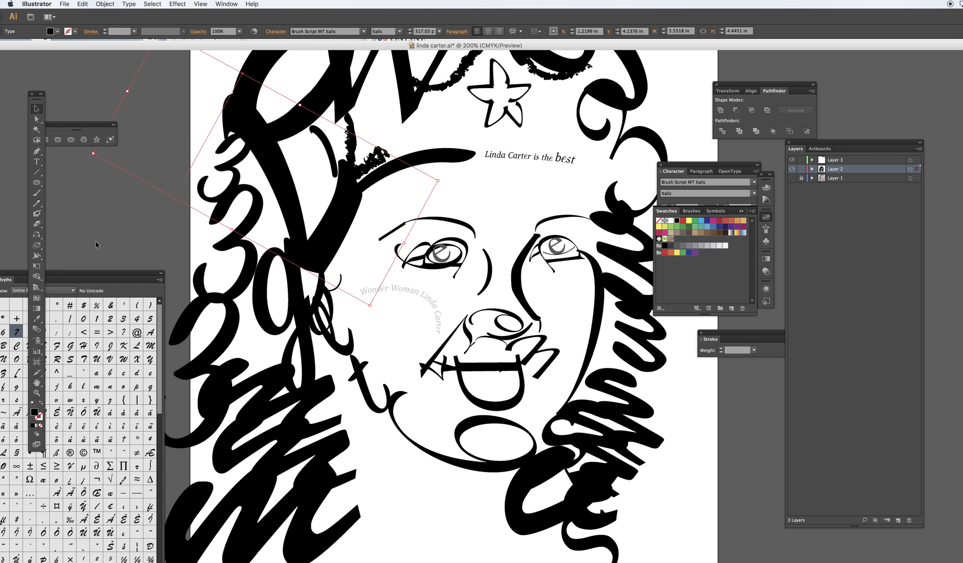
pyautogui.click(87, 84)
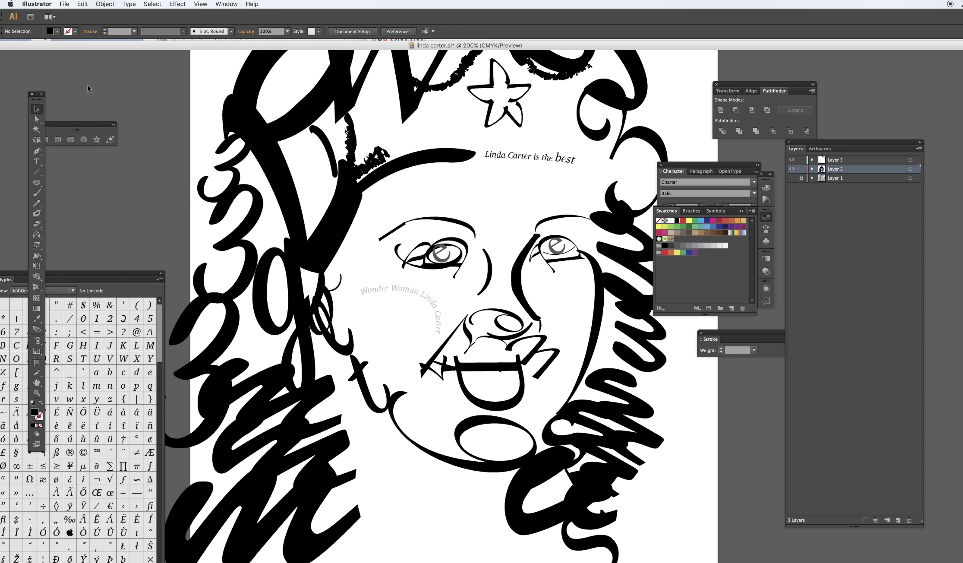
pyautogui.click(64, 4)
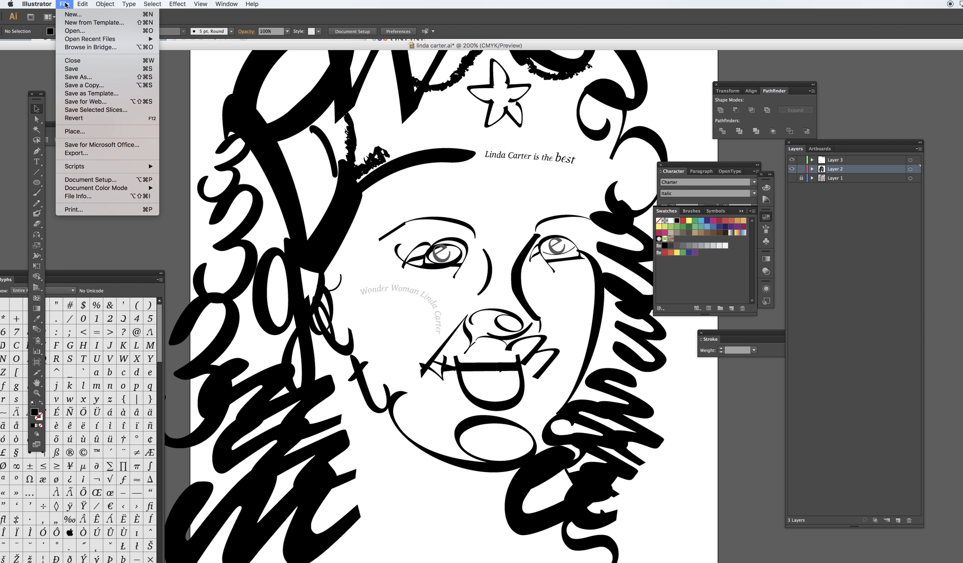
pyautogui.click(80, 153)
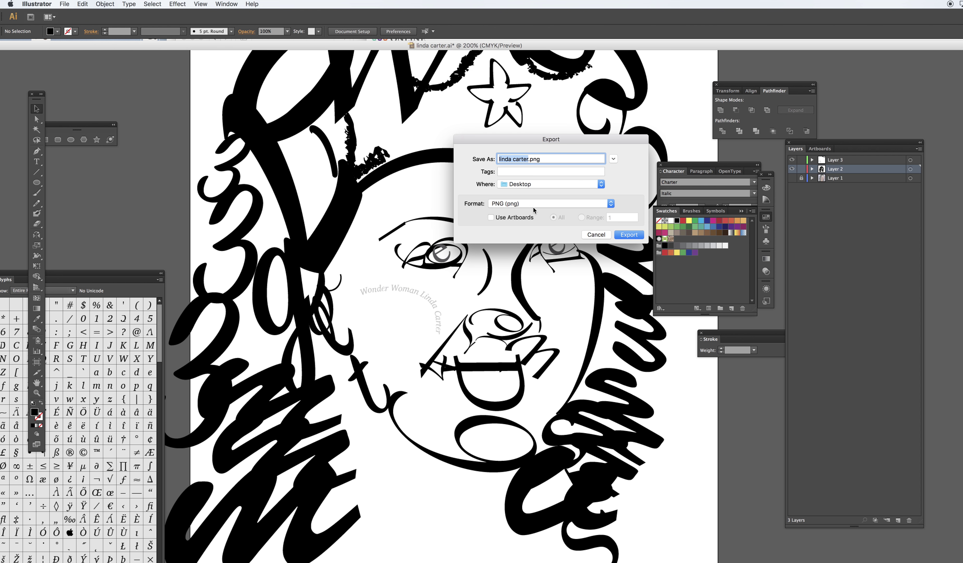
pyautogui.click(611, 204)
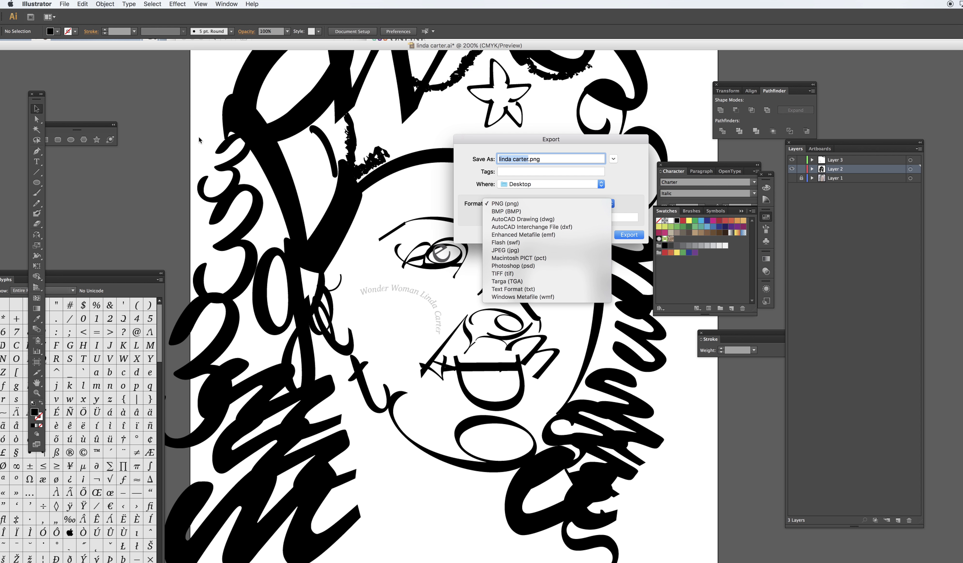
pyautogui.click(139, 73)
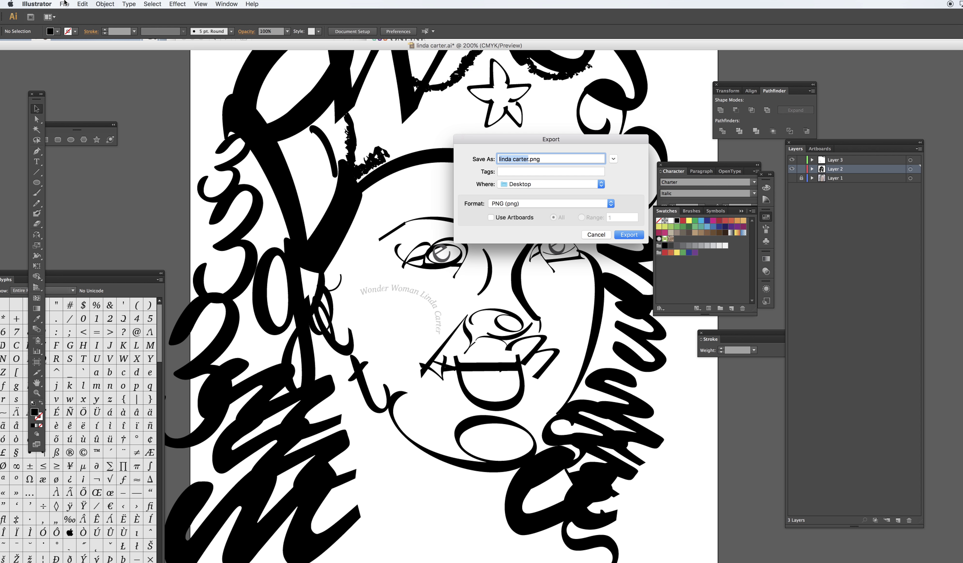
pyautogui.click(585, 235)
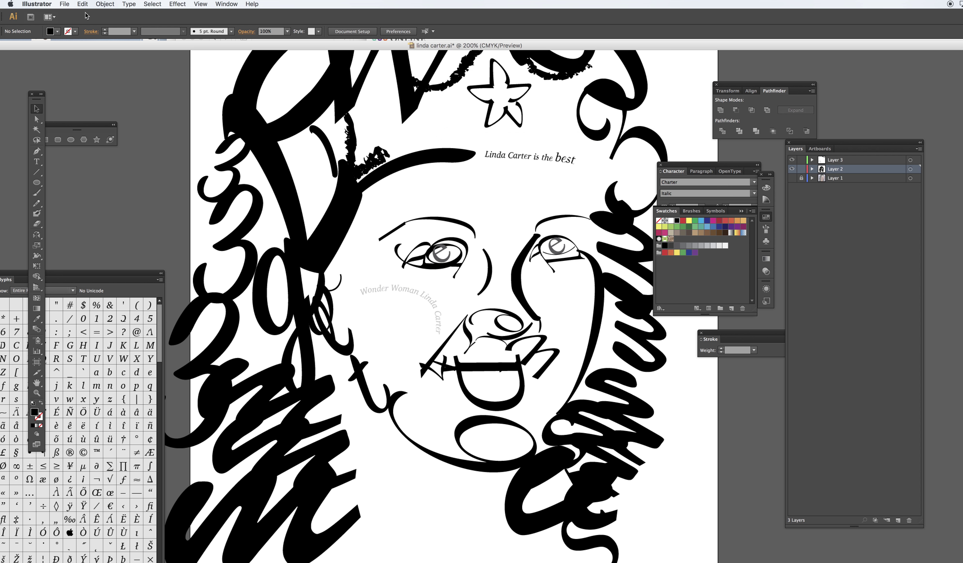
pyautogui.click(64, 4)
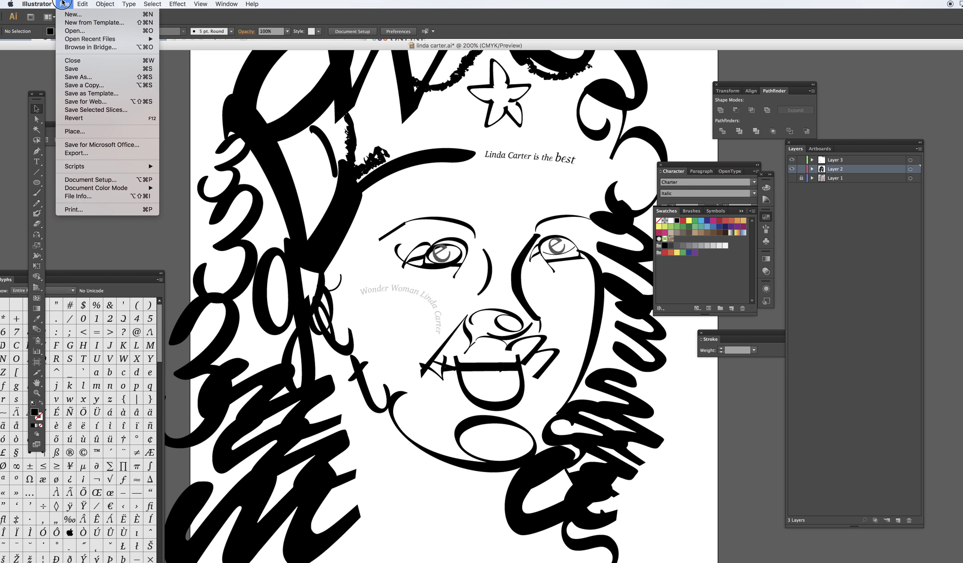
pyautogui.click(94, 77)
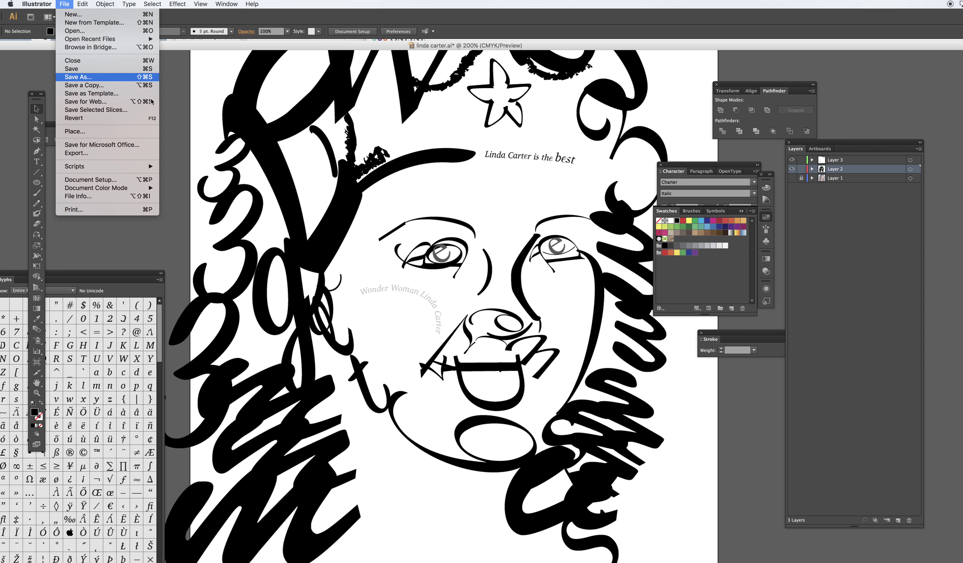
pyautogui.click(593, 203)
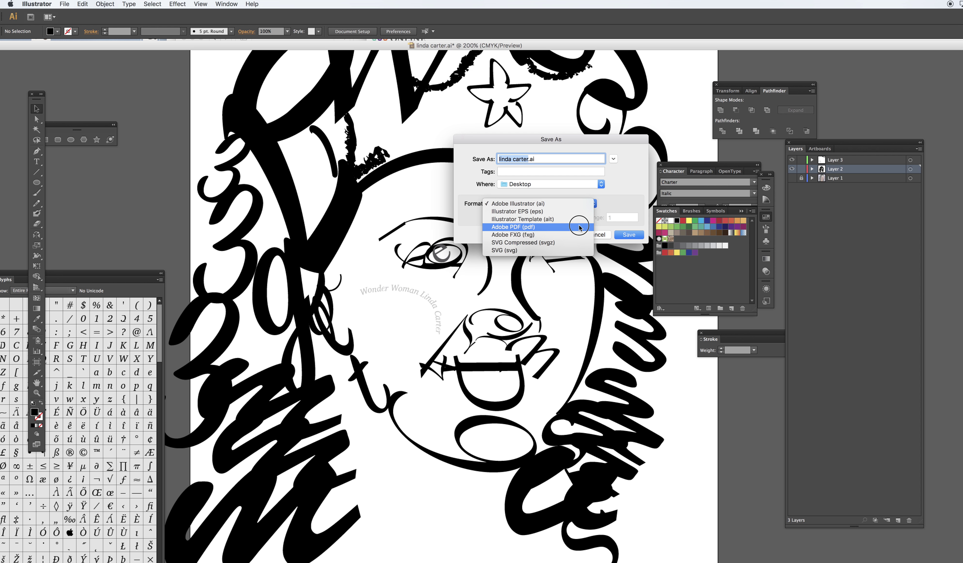
pyautogui.click(628, 184)
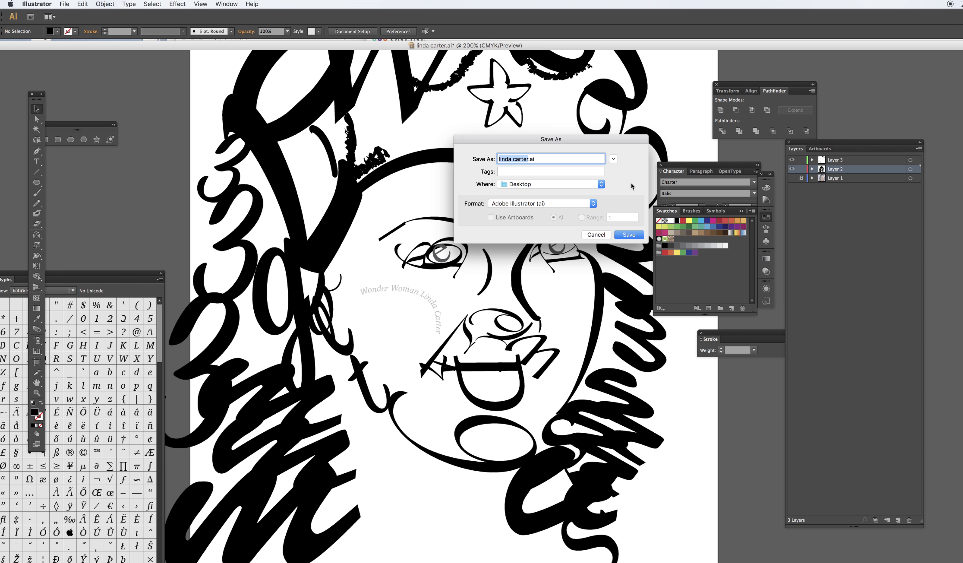
pyautogui.click(596, 234)
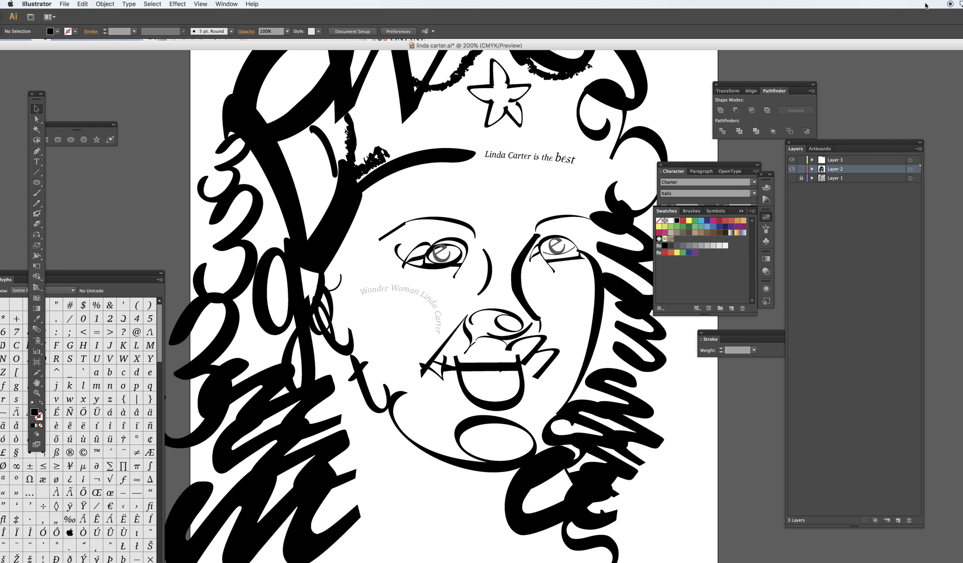
pyautogui.click(950, 5)
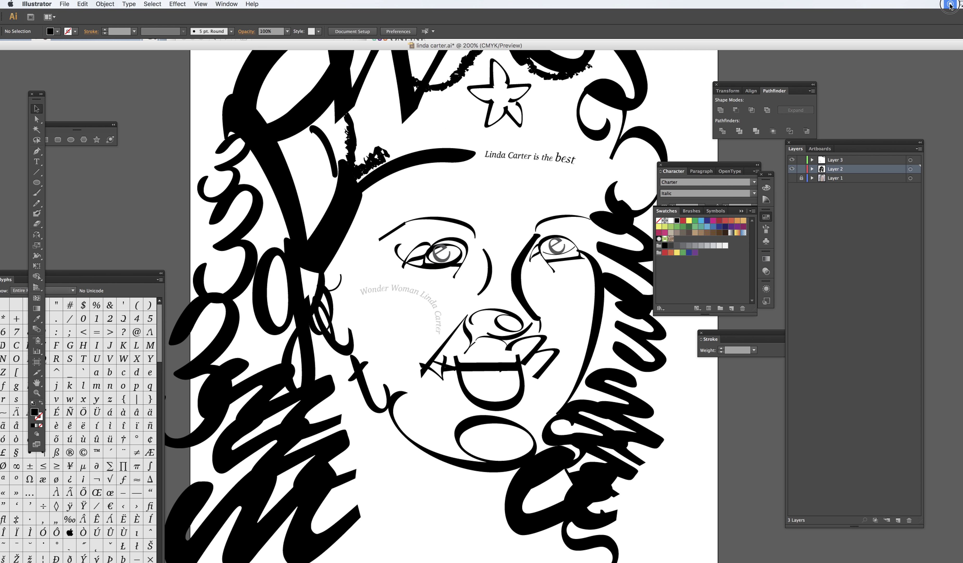